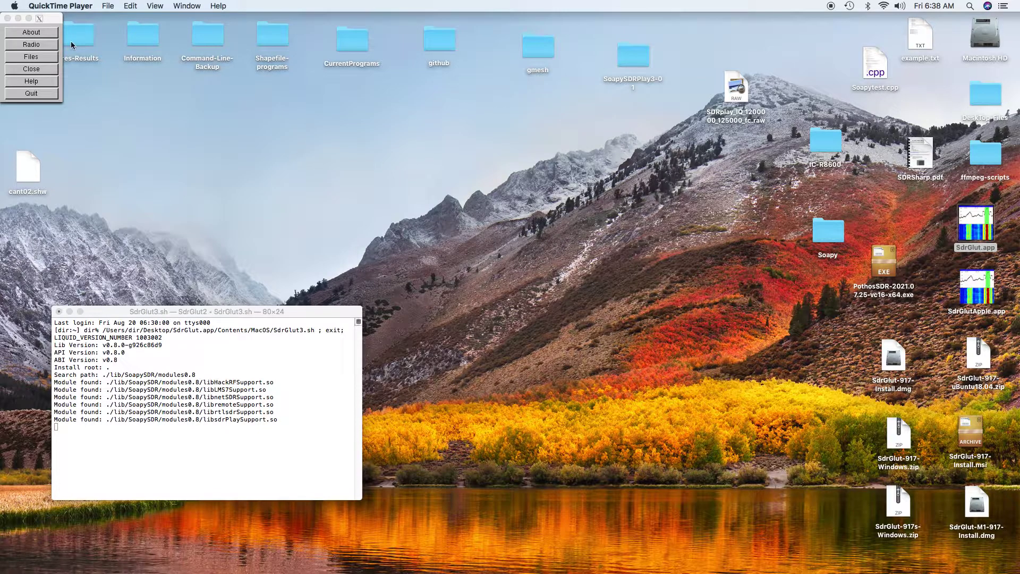
- Start a live HackRF One receiver tuned to 10e6 Hz and move its spectrum window aside
left_click(43, 47)
left_click(43, 46)
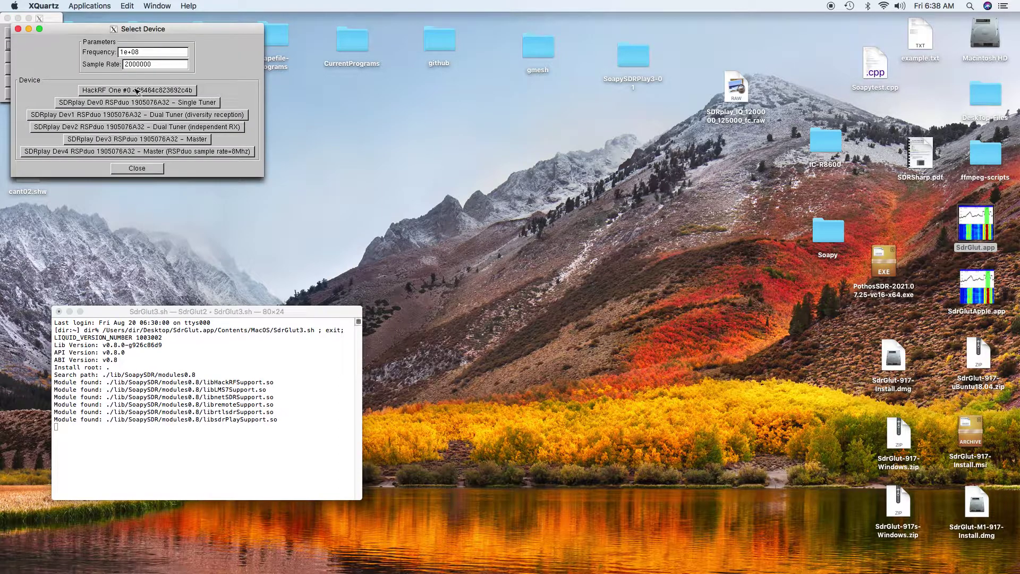
key("BackSpace")
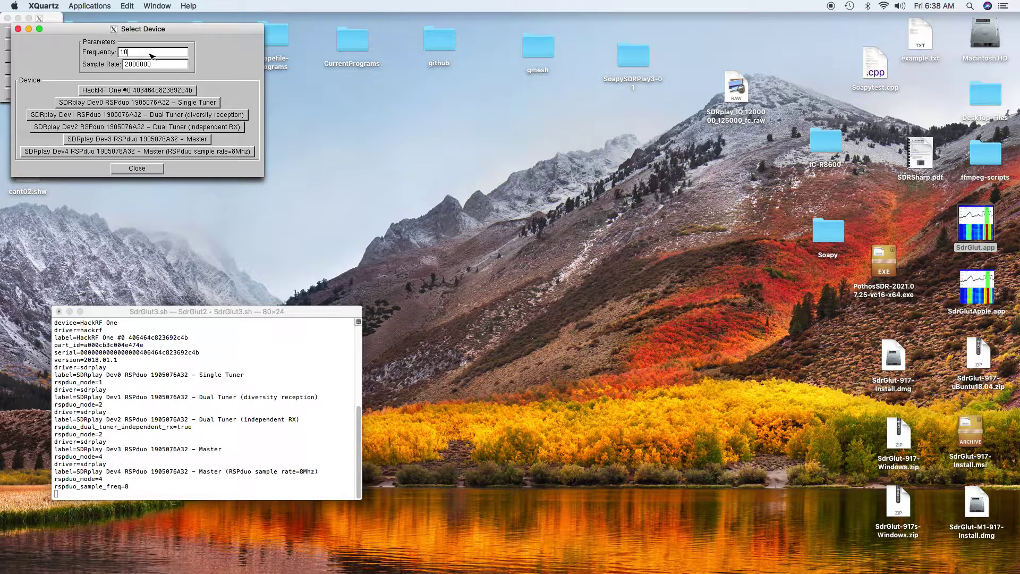
left_click(150, 91)
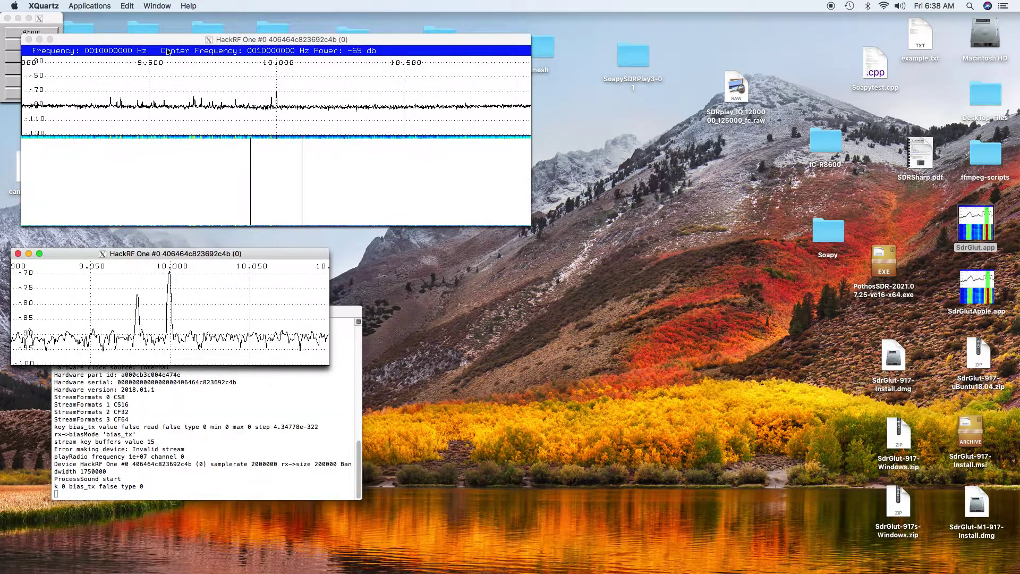
left_click_drag(167, 43, 268, 34)
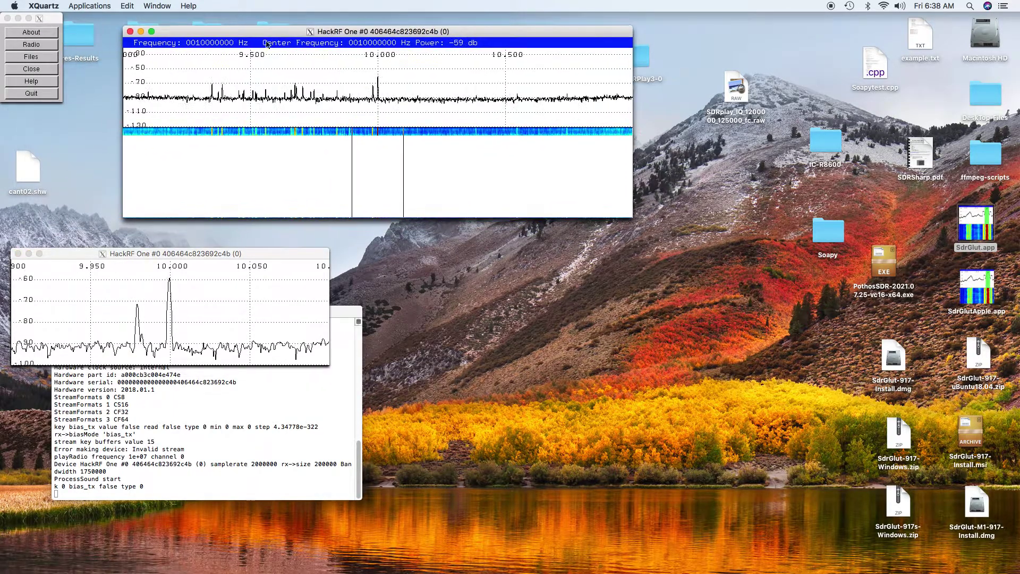
- Start a second receiver on the SDRplay Dev0 single tuner, also at 10e6 Hz
left_click(81, 91)
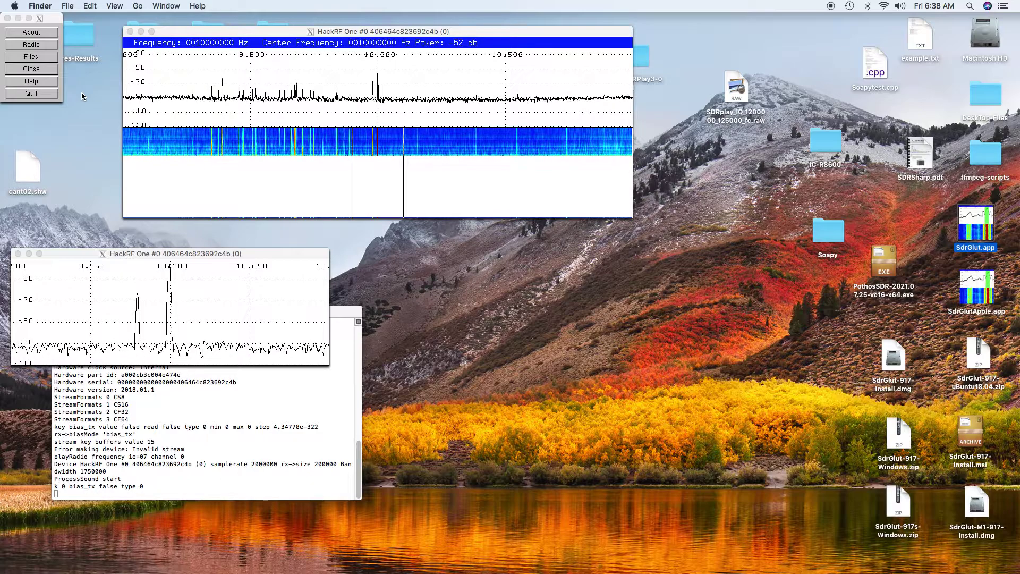
left_click(40, 46)
left_click(39, 46)
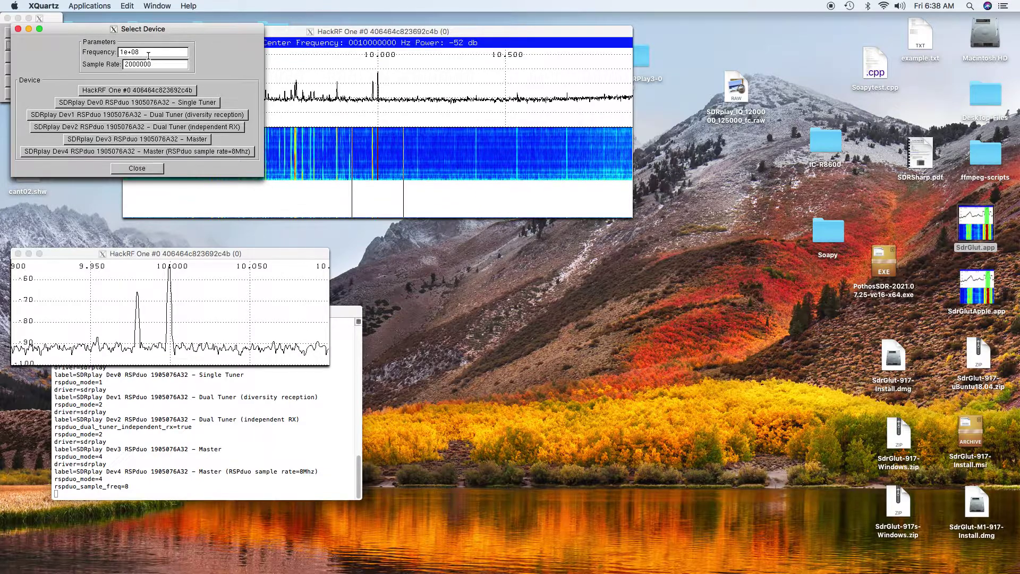
key("BackSpace")
key("BackSpace")
key("BackSpace")
key("BackSpace")
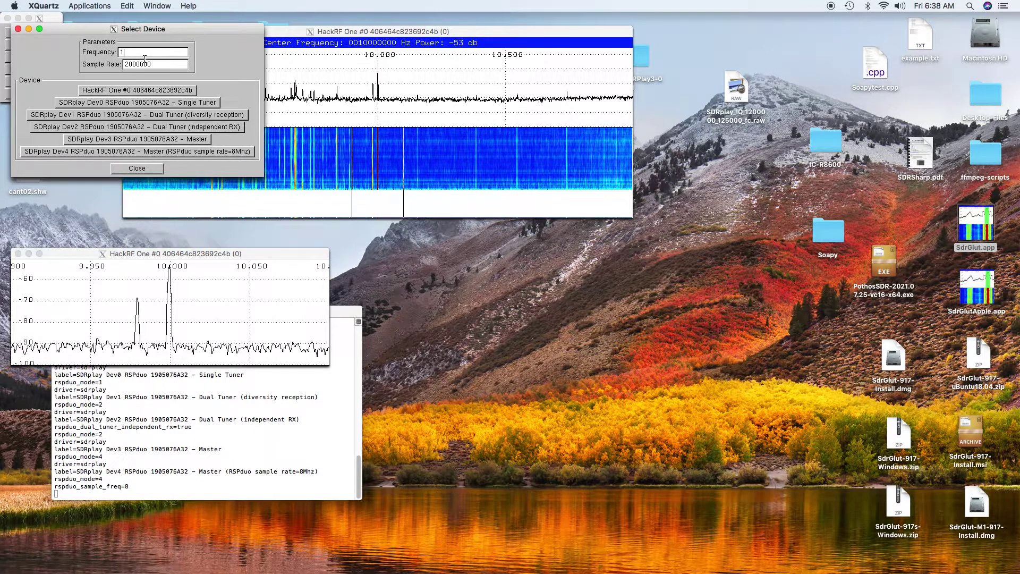
type("0e")
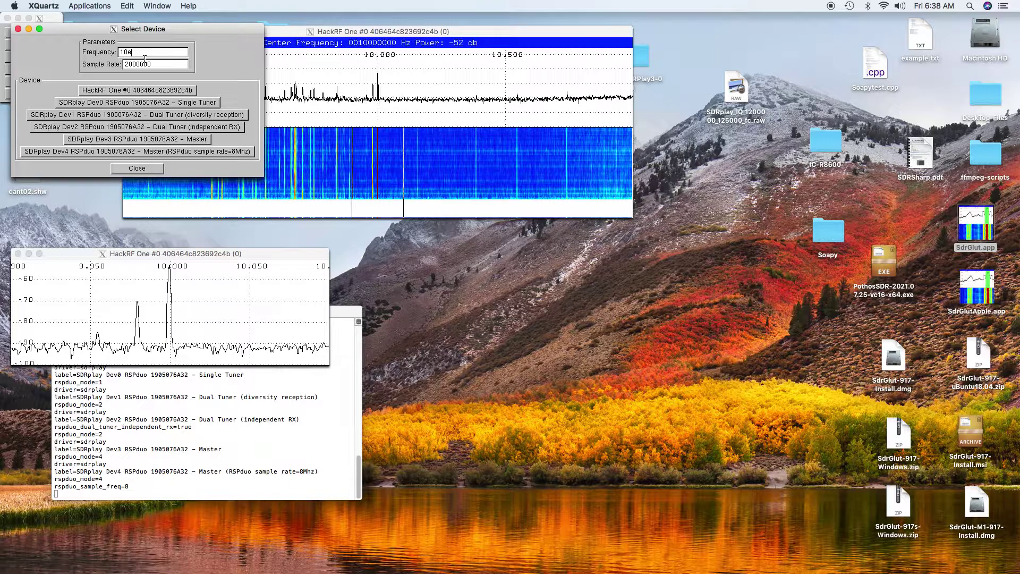
type("6")
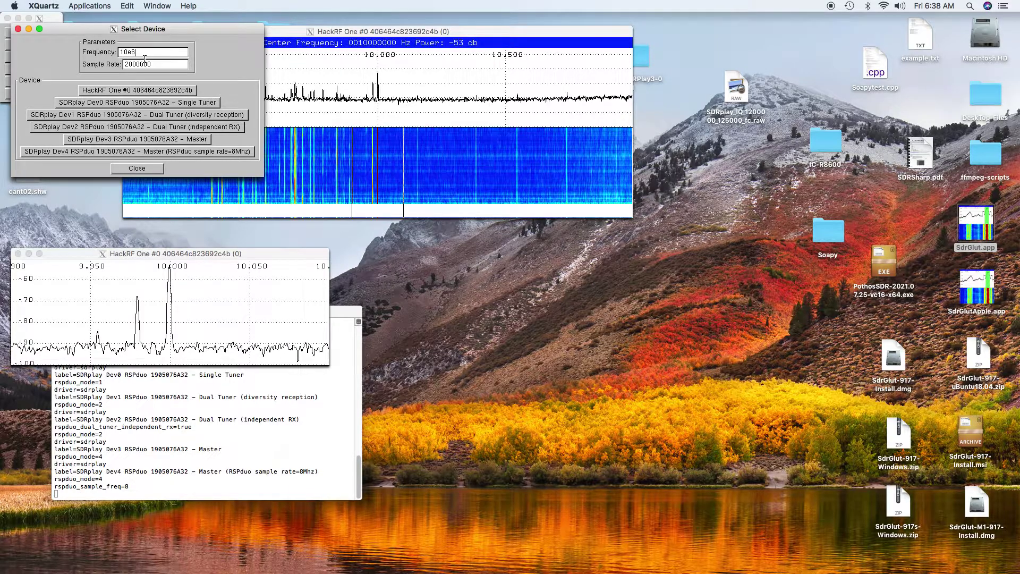
left_click(140, 103)
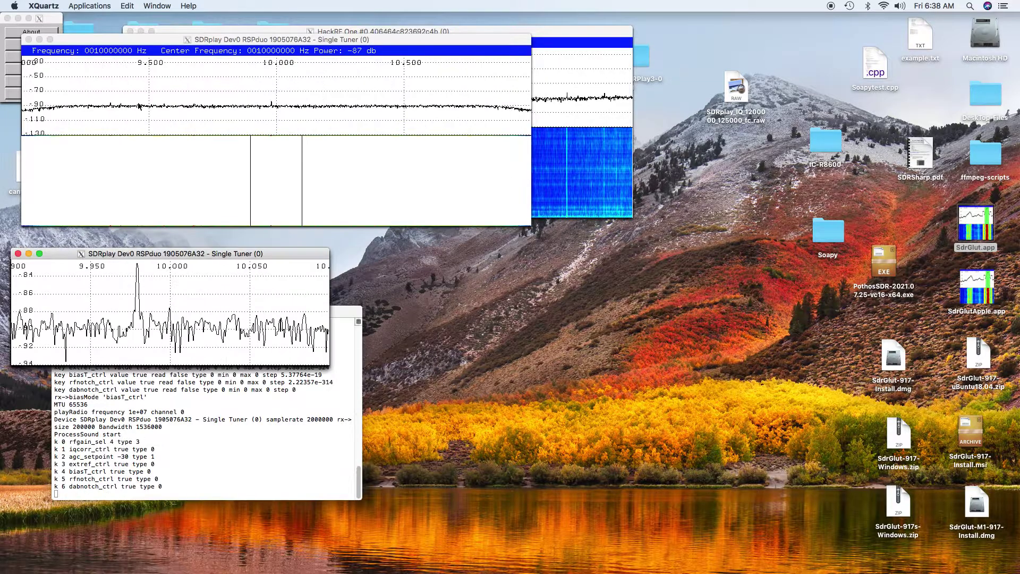
- Place the SDRplay window beneath the HackRF window and switch the HackRF to NAM mode
left_click(215, 60)
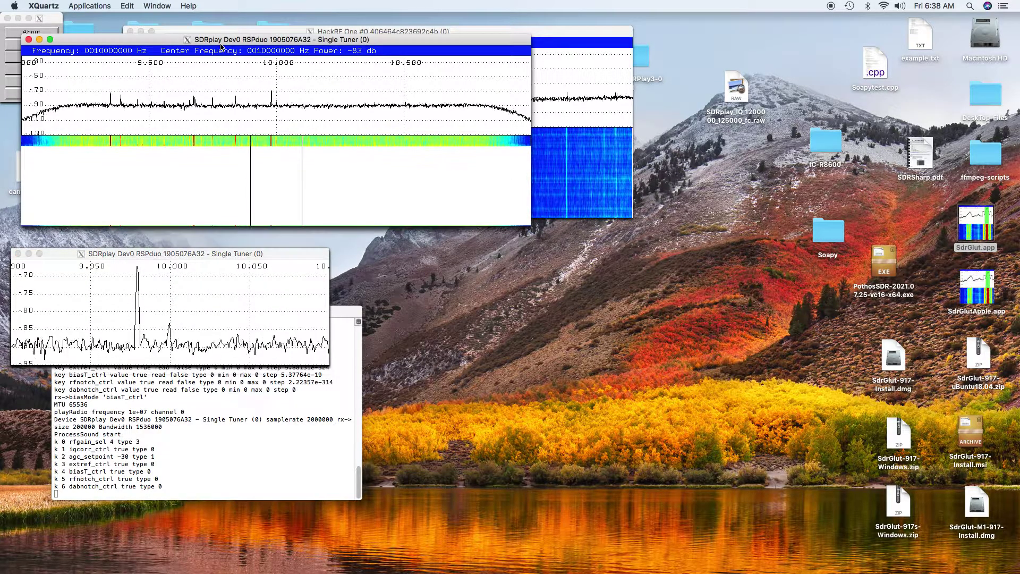
left_click_drag(232, 39, 352, 233)
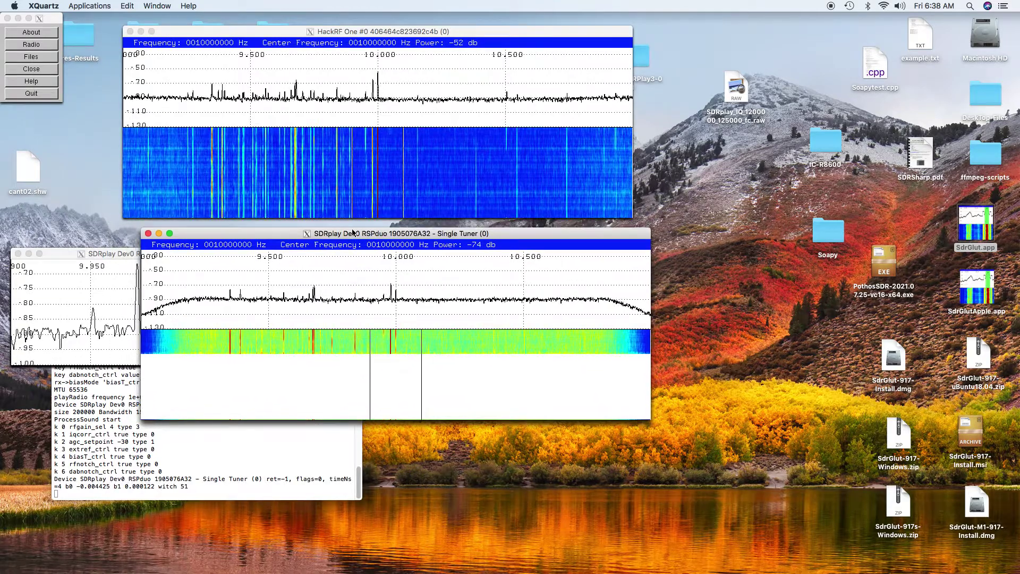
left_click(552, 164)
right_click(552, 163)
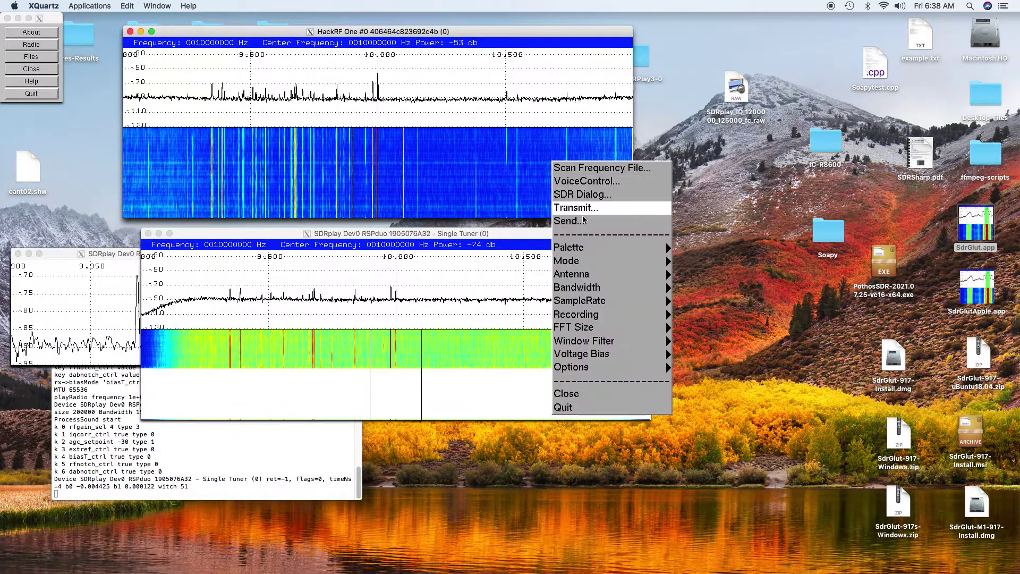
mouse_move(604, 248)
mouse_move(568, 261)
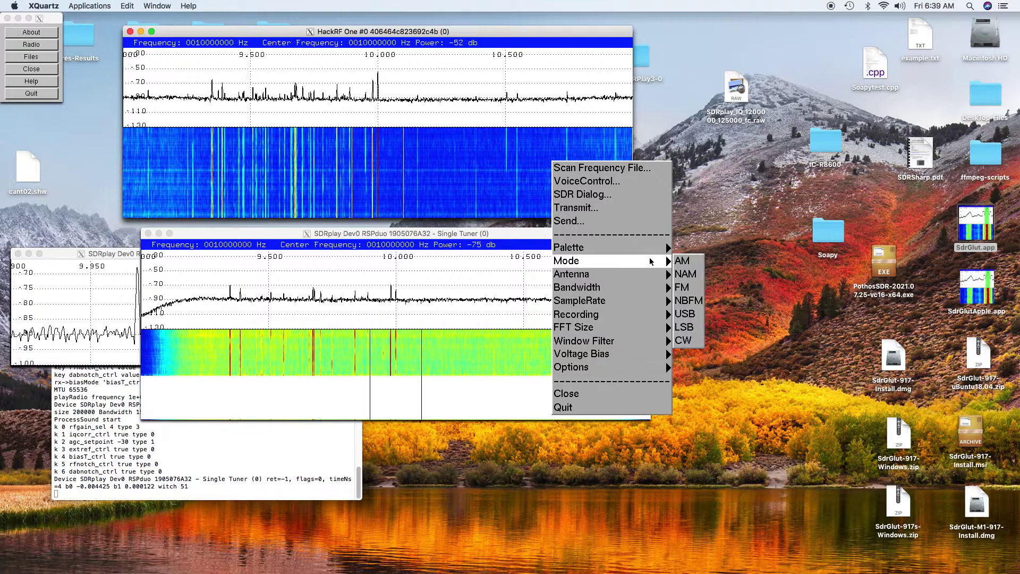
left_click(677, 274)
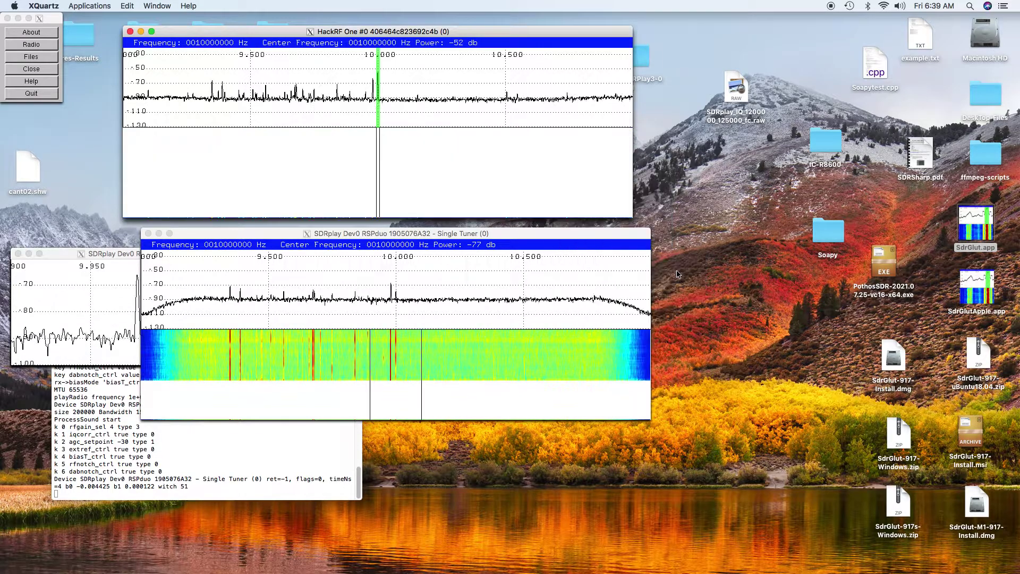
- Switch the SDRplay receiver to NAM demodulation as well
left_click(575, 331)
right_click(574, 331)
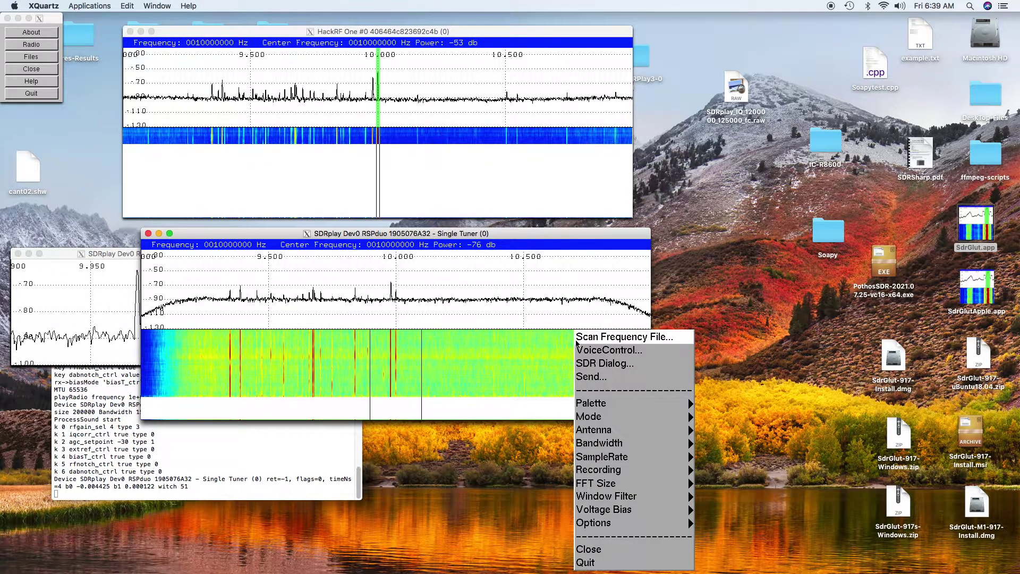
mouse_move(617, 417)
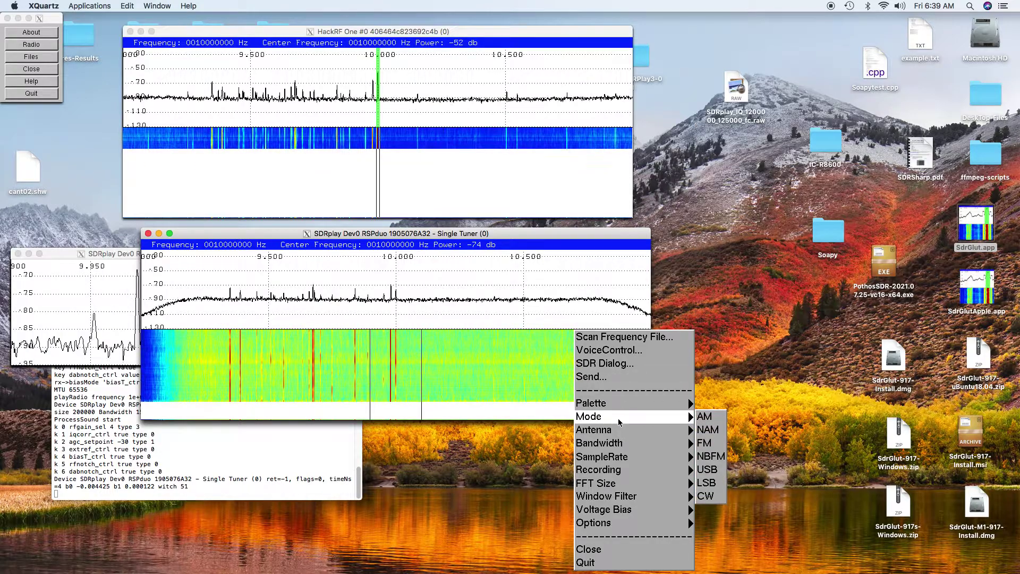
left_click(701, 429)
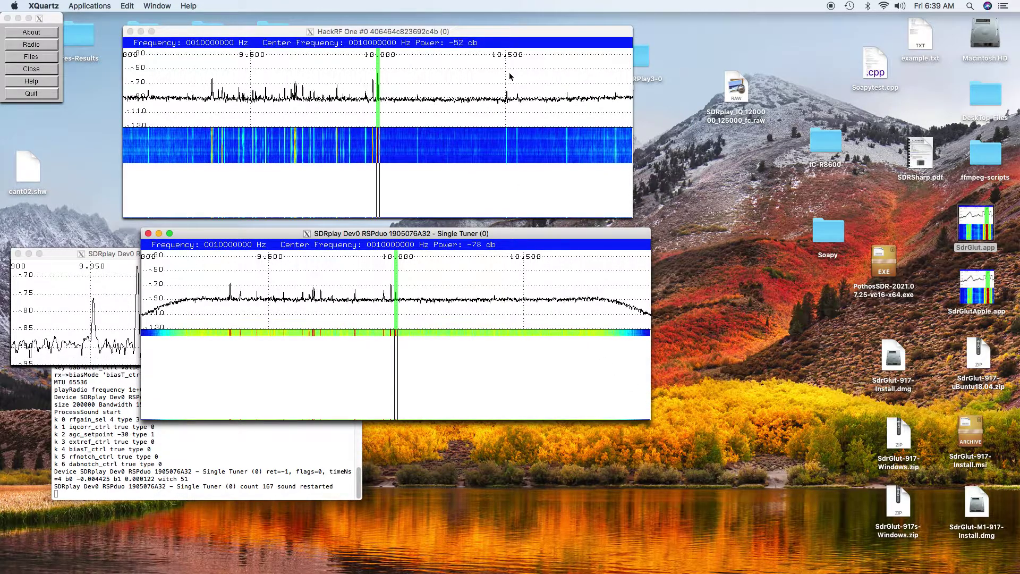
- Mute the audio of both the HackRF and SDRplay receivers
left_click(507, 38)
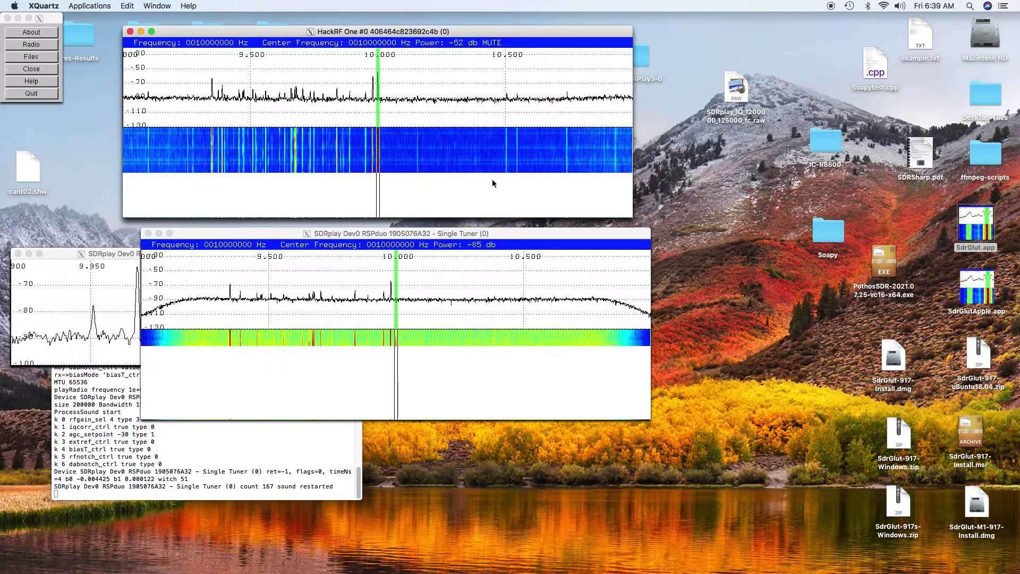
left_click(492, 233)
key("m")
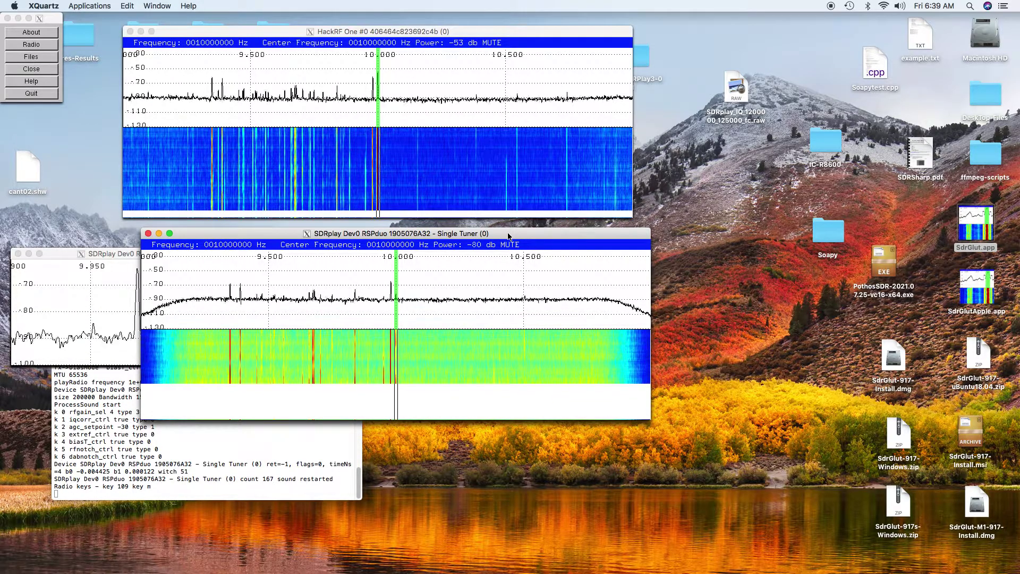
left_click(507, 172)
- Open the Record I/Q dialog and save the HackRF recording file to the Desktop
right_click(507, 172)
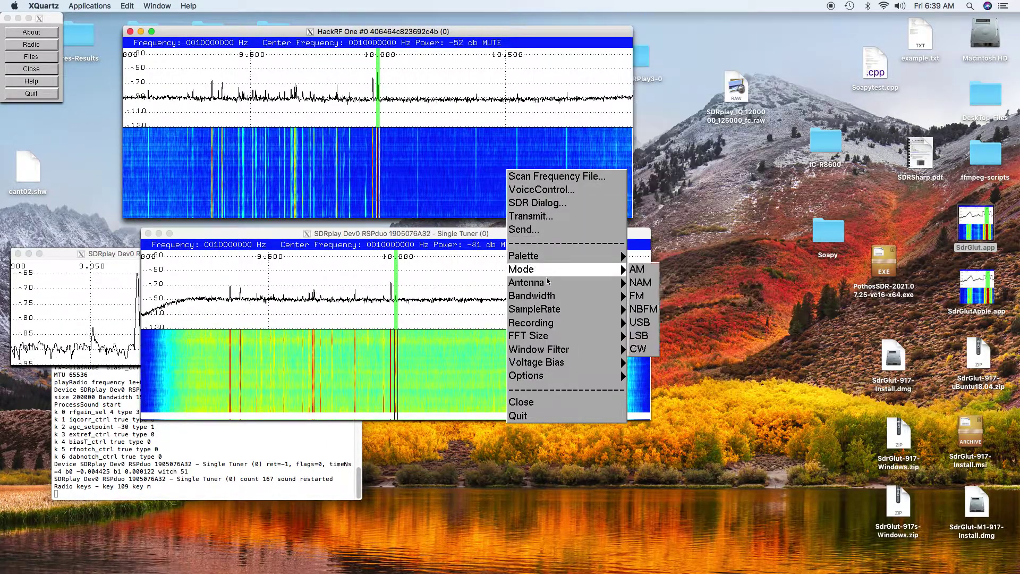
mouse_move(554, 324)
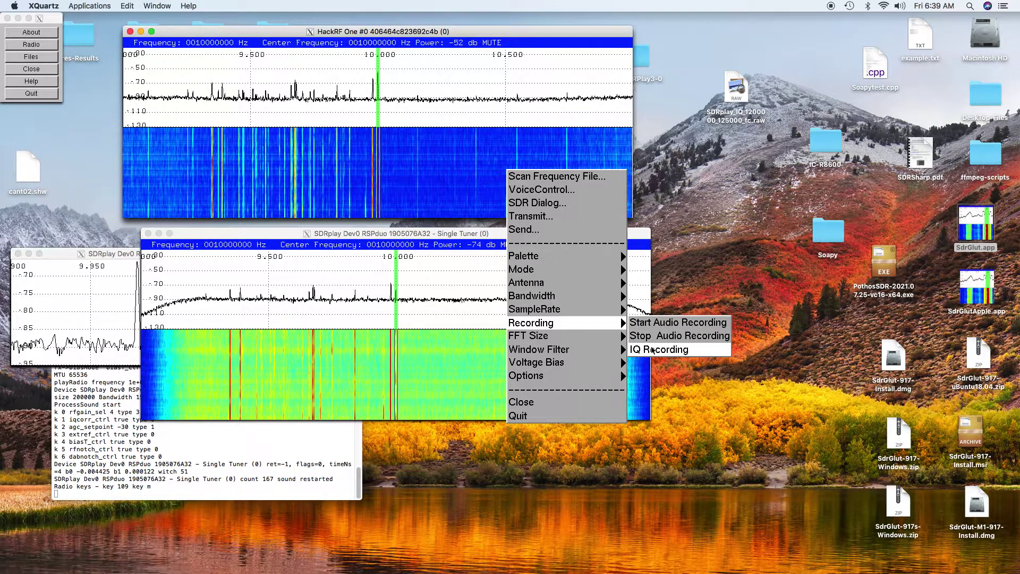
left_click(652, 349)
left_click_drag(104, 28, 760, 112)
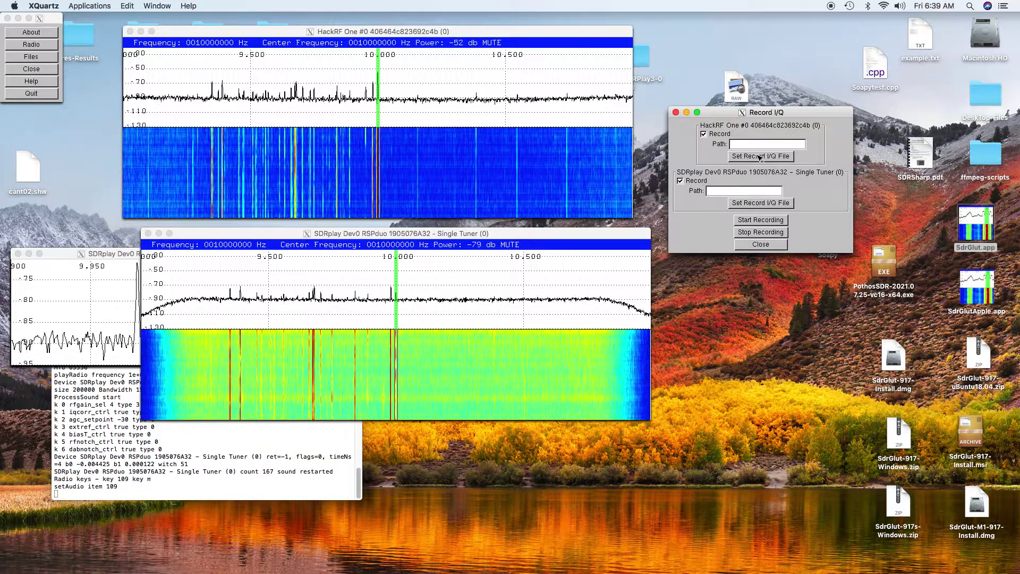
left_click(760, 156)
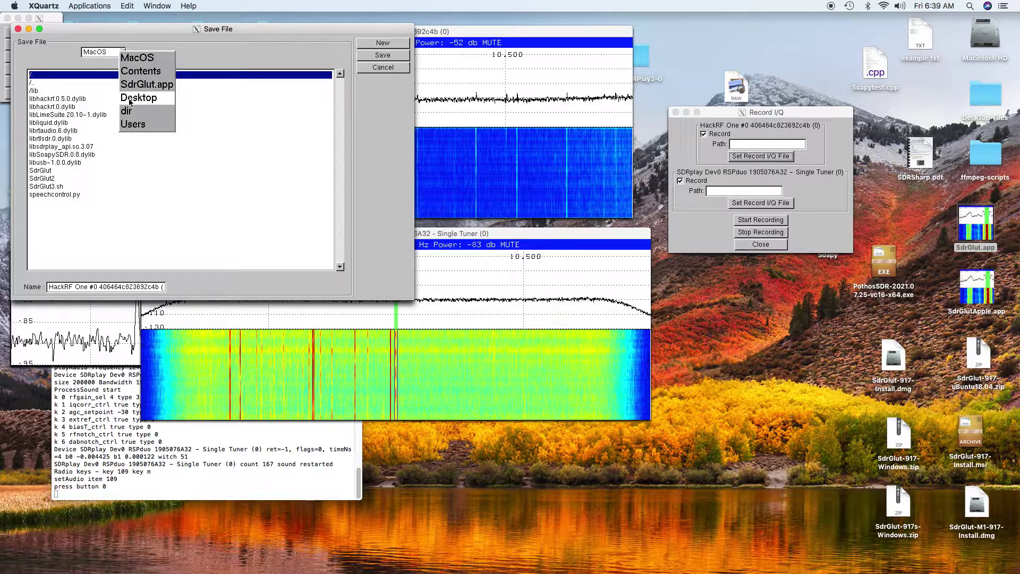
left_click(131, 99)
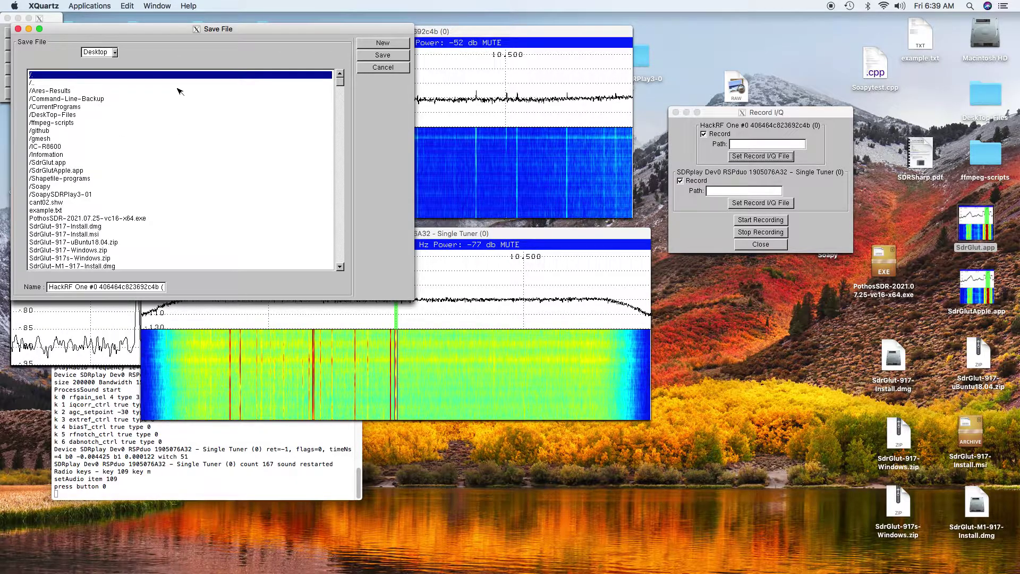
left_click(384, 55)
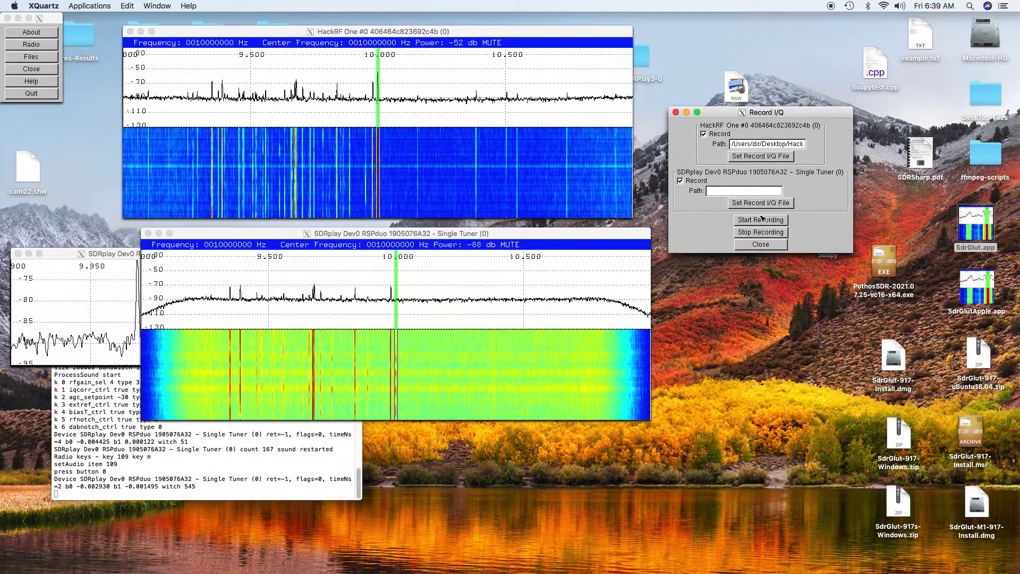
- Save the SDRplay I/Q recording file to the Desktop and start recording both radios
left_click(772, 204)
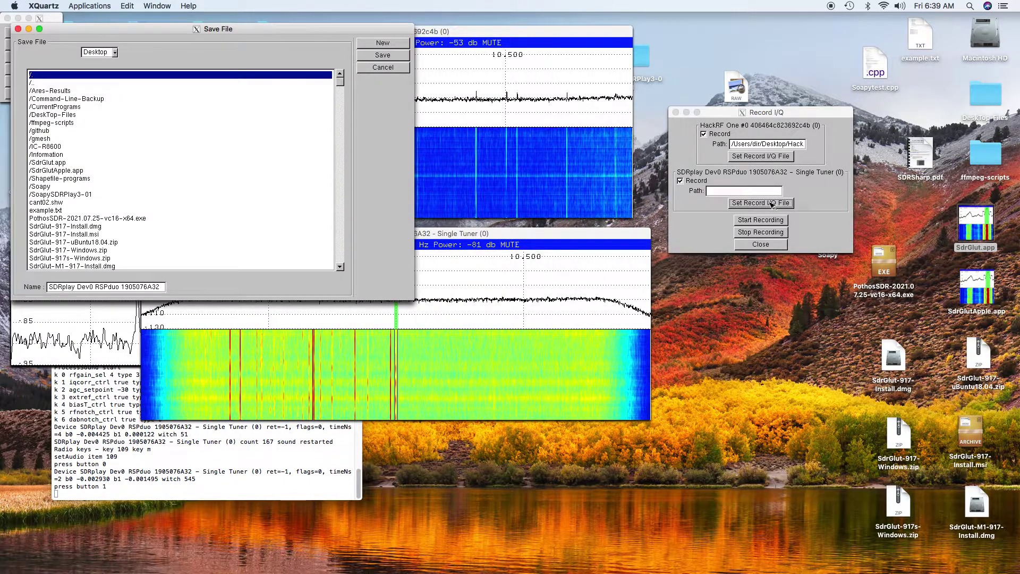
left_click(382, 55)
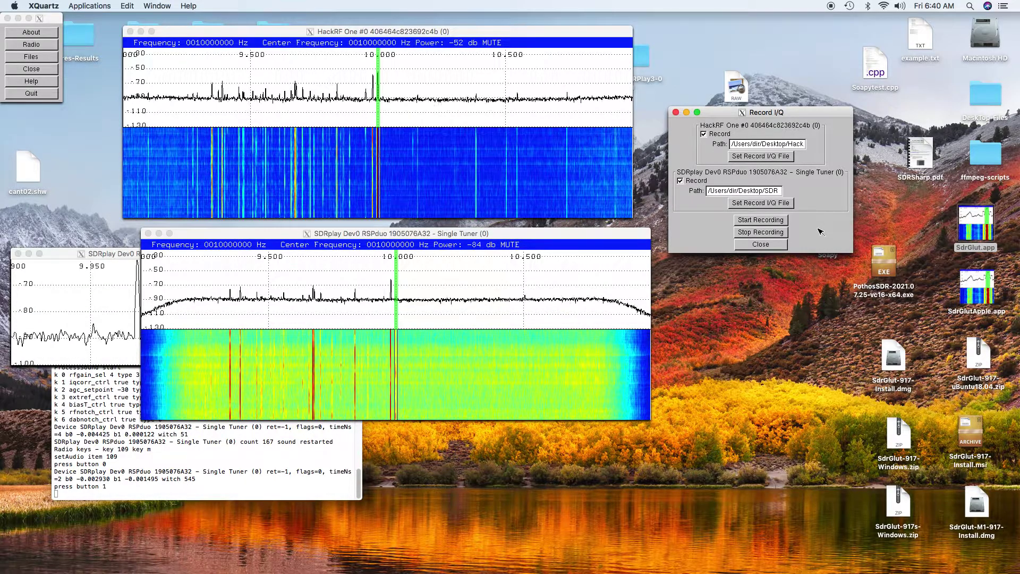
left_click(772, 222)
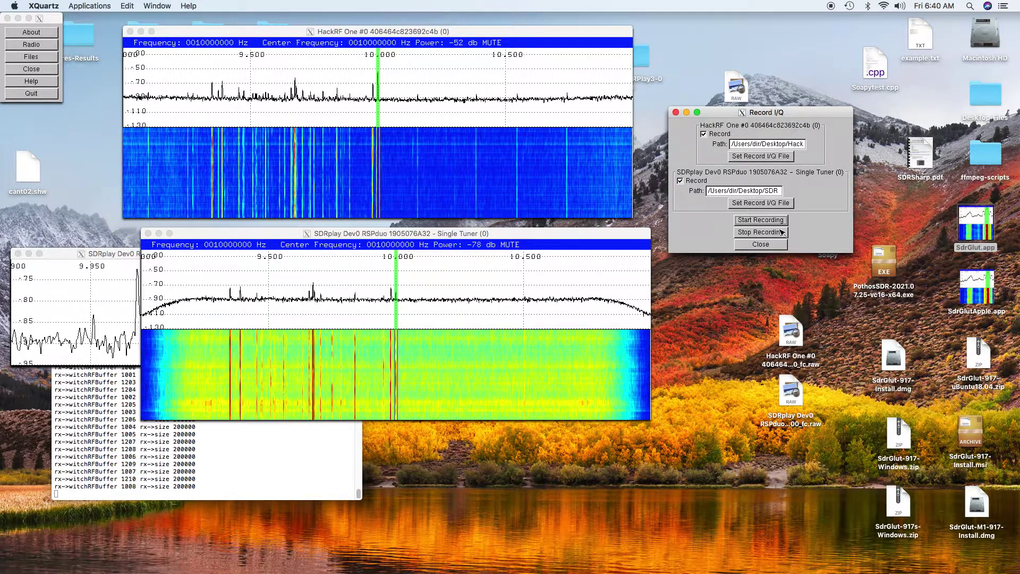
- Stop the I/Q recording, close its dialog, and close the HackRF and SDRplay receiver windows
left_click(782, 232)
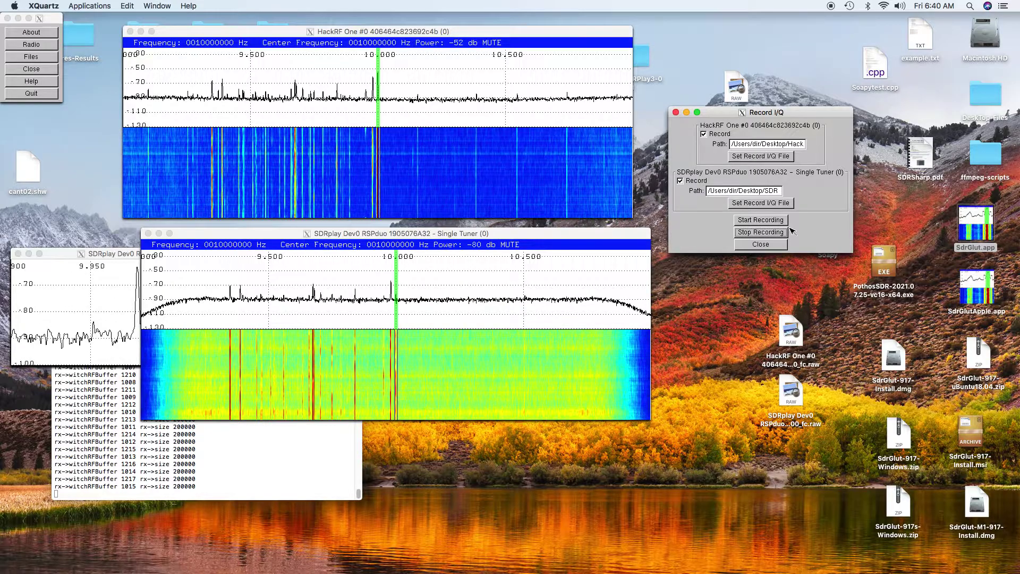
left_click(758, 244)
right_click(436, 133)
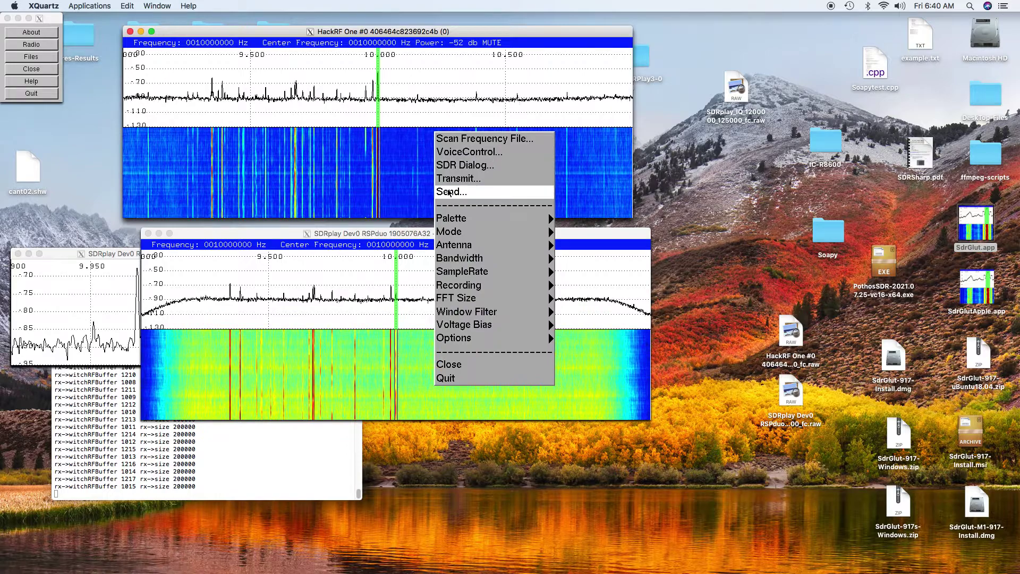
left_click(460, 361)
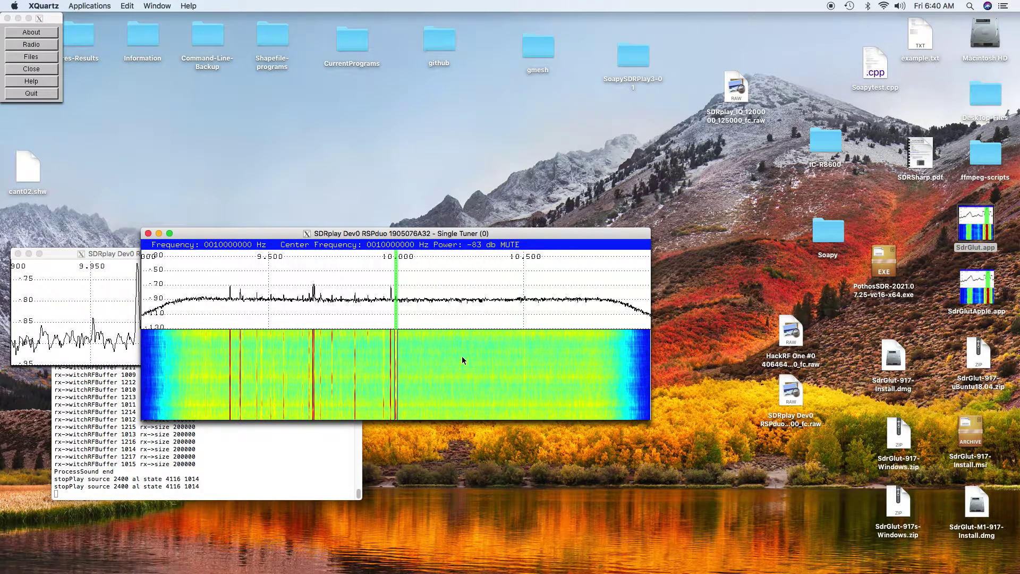
right_click(461, 356)
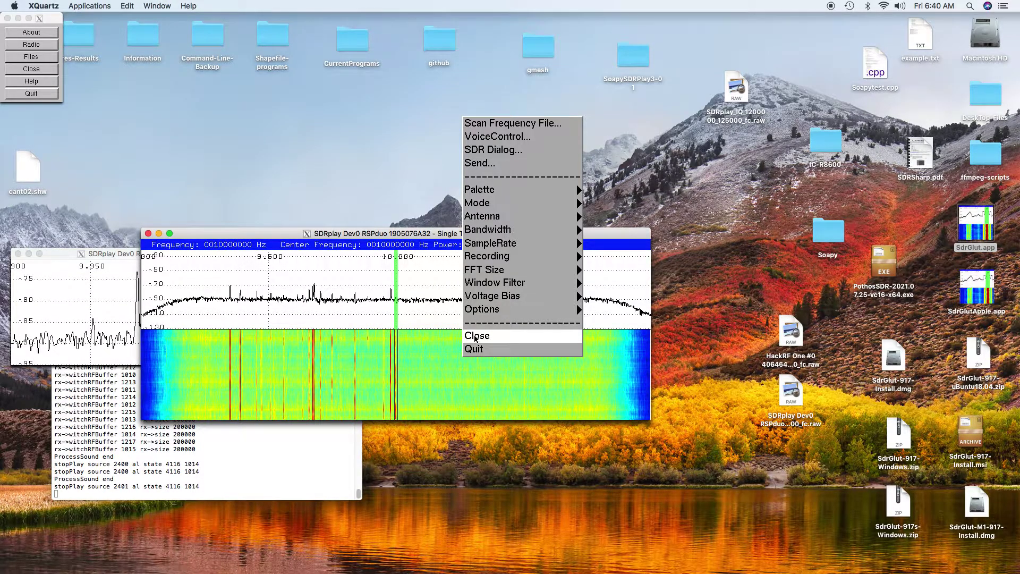
left_click(476, 336)
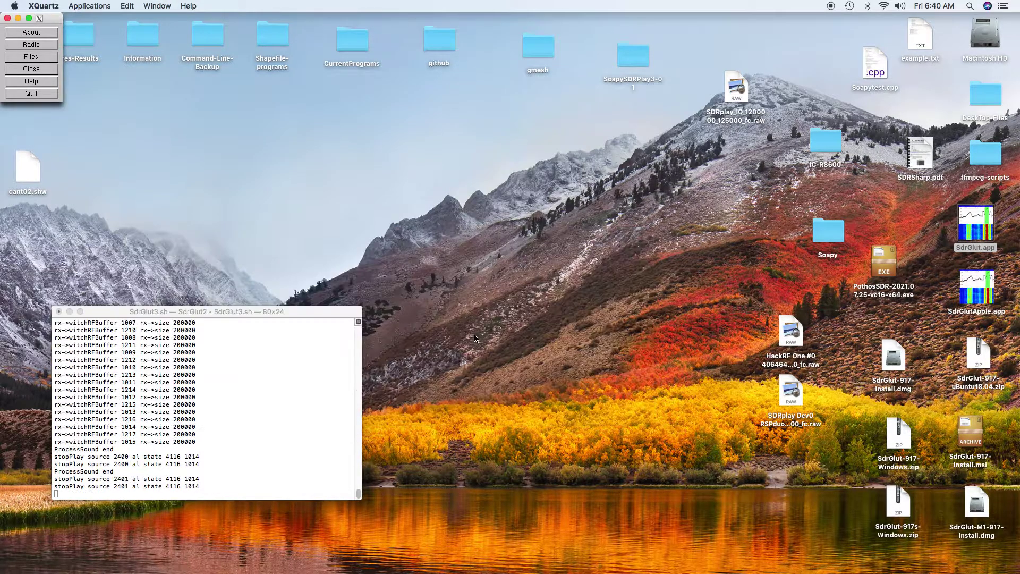
- Play back the HackRF One .raw recording and arrange its spectrum windows
left_click(31, 57)
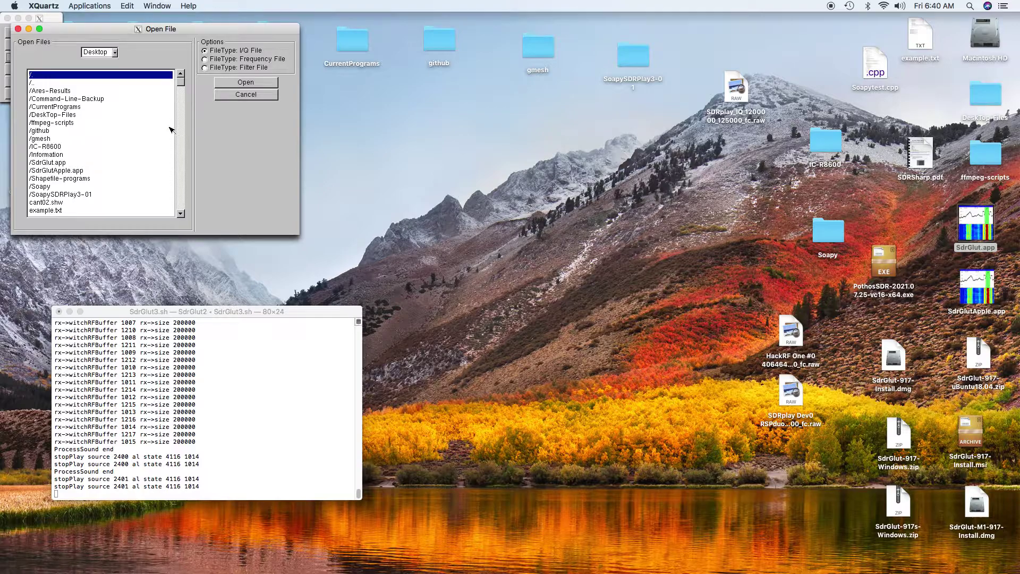
left_click(182, 213)
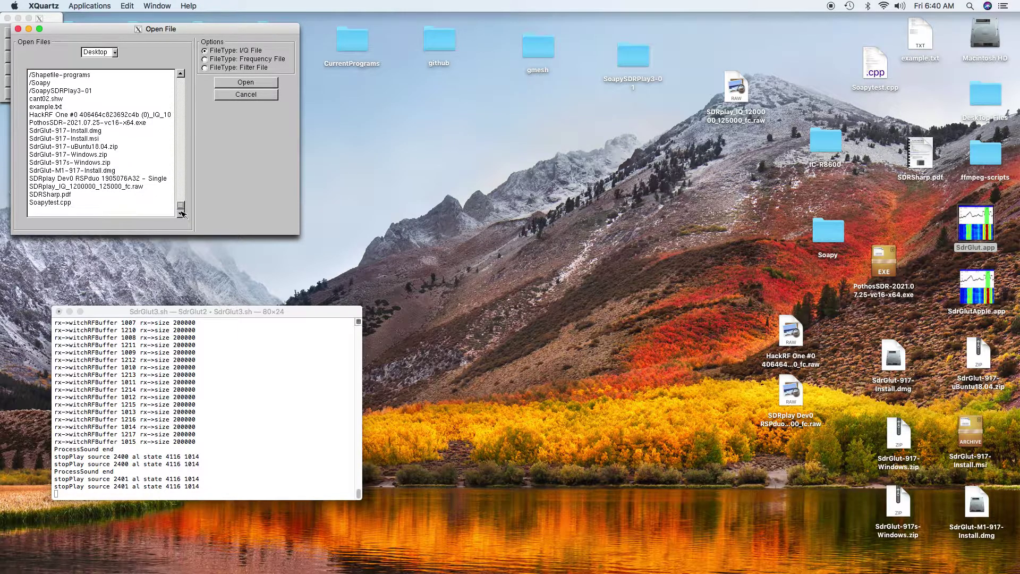
left_click(121, 115)
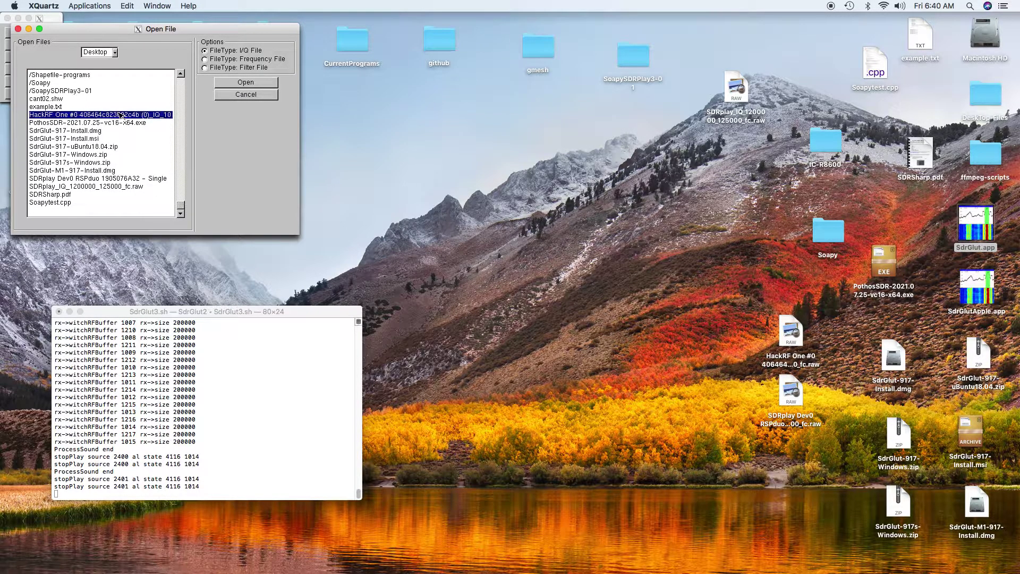
left_click(247, 82)
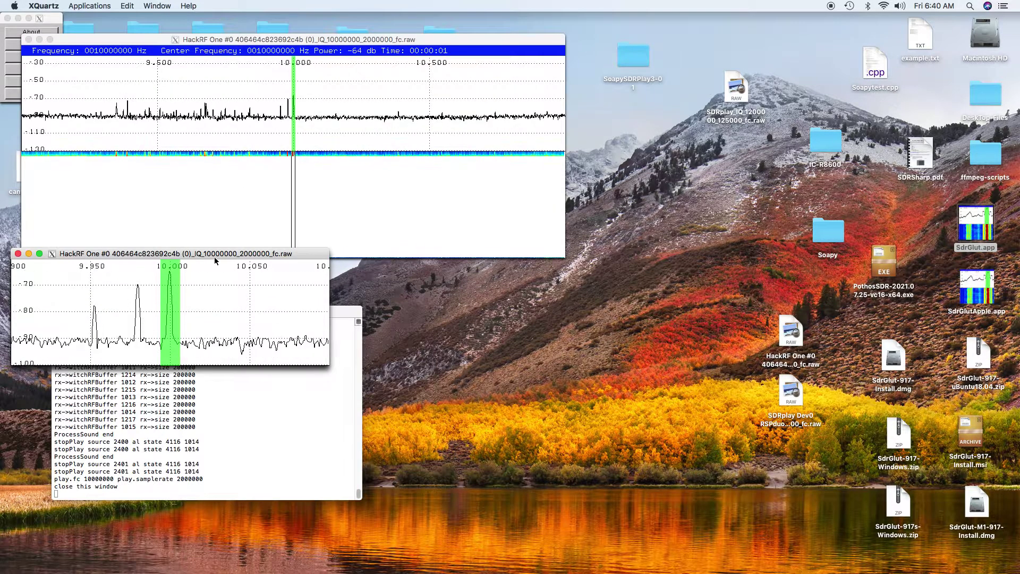
left_click_drag(231, 278, 253, 295)
left_click_drag(107, 39, 173, 32)
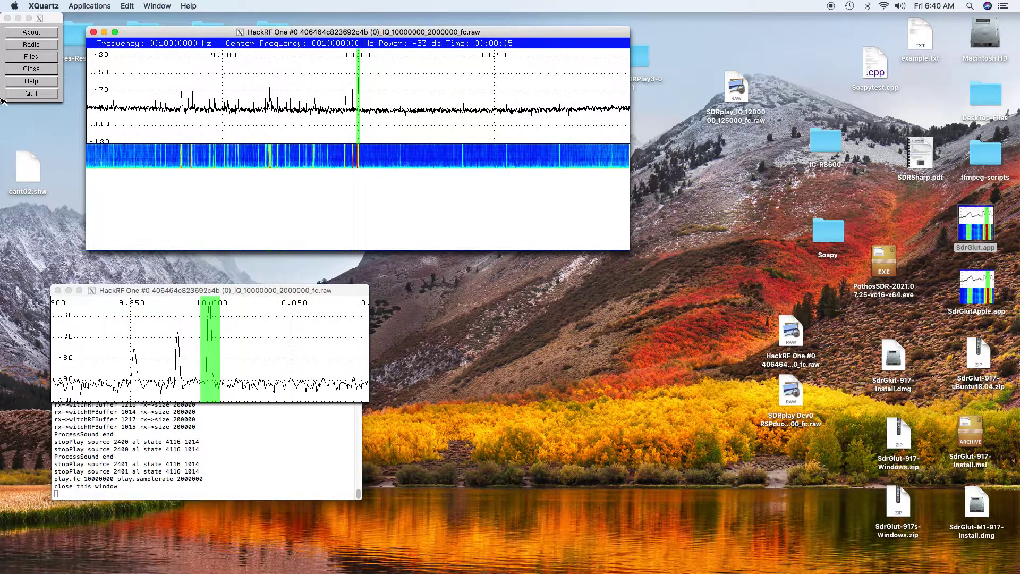
- Bring up the Open File list again for the second recording
left_click(42, 55)
left_click(42, 57)
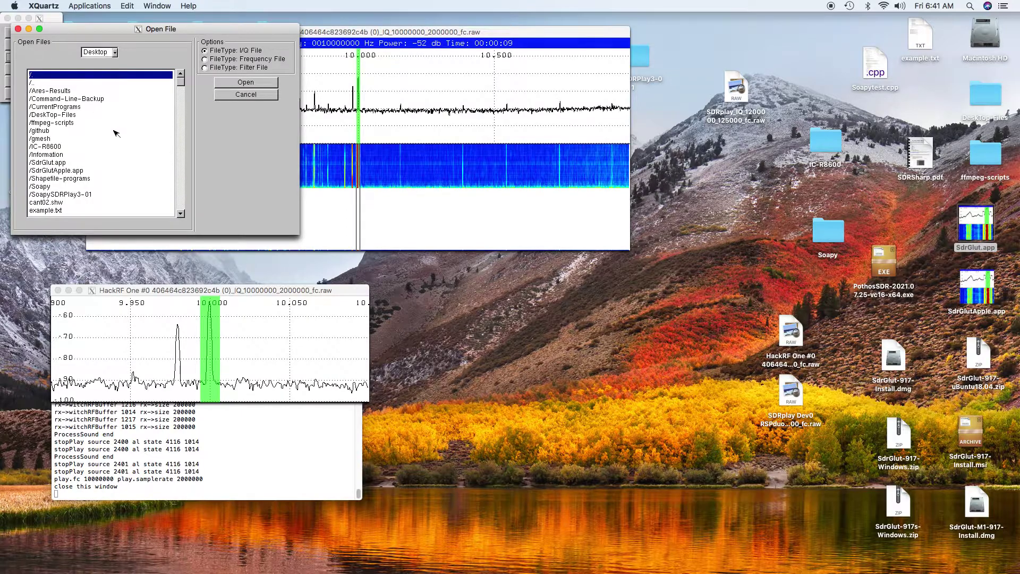
left_click(182, 213)
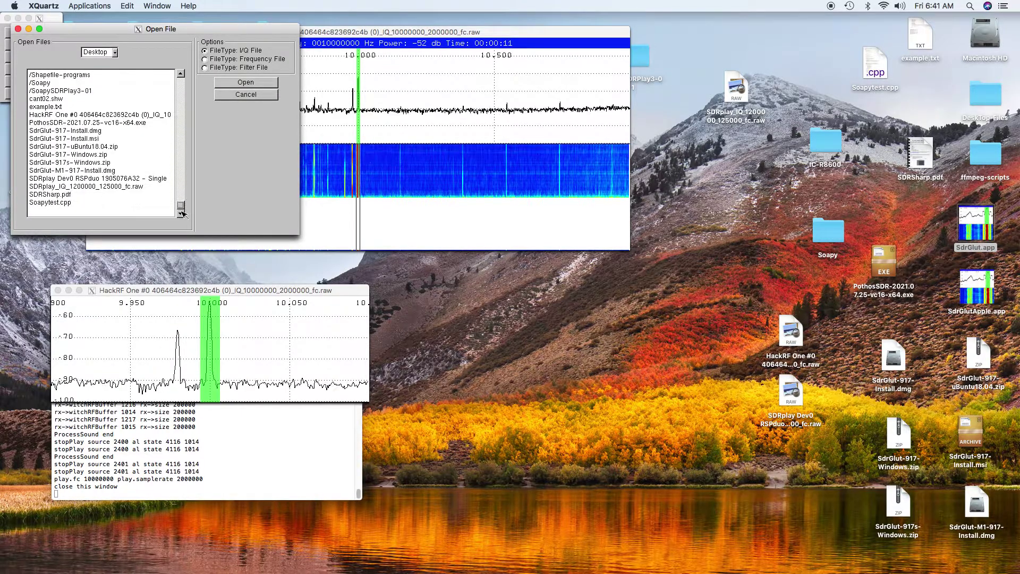
- Open the SDRplay Dev0 RSPduo .raw recording and stack its window beneath the HackRF playback
left_click(129, 179)
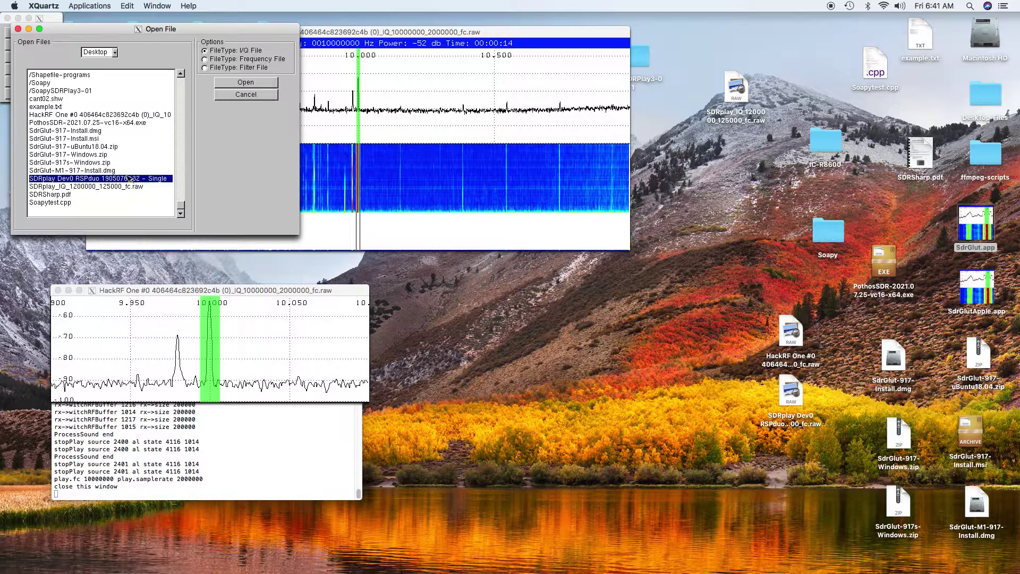
left_click(244, 83)
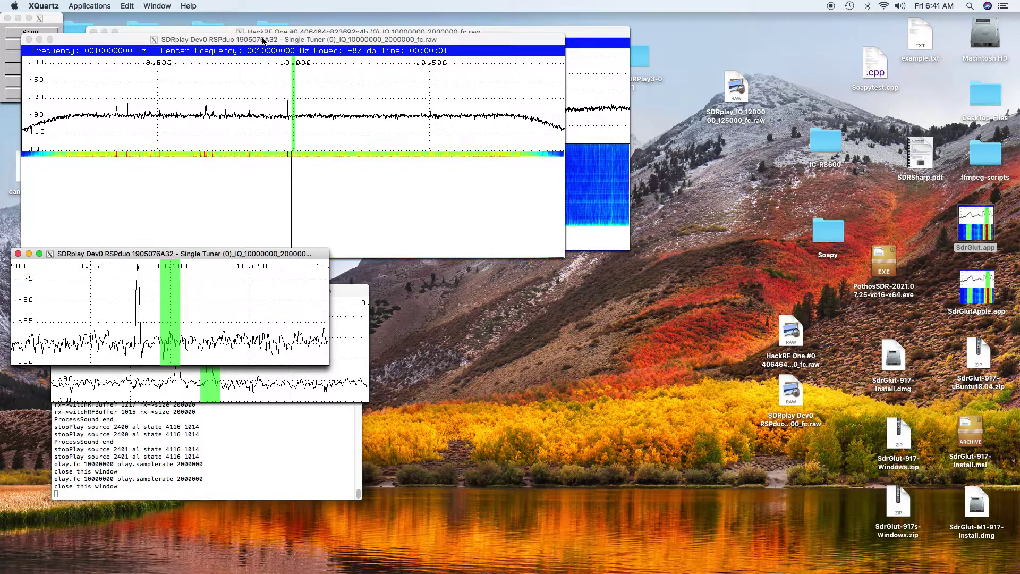
left_click_drag(262, 41, 332, 251)
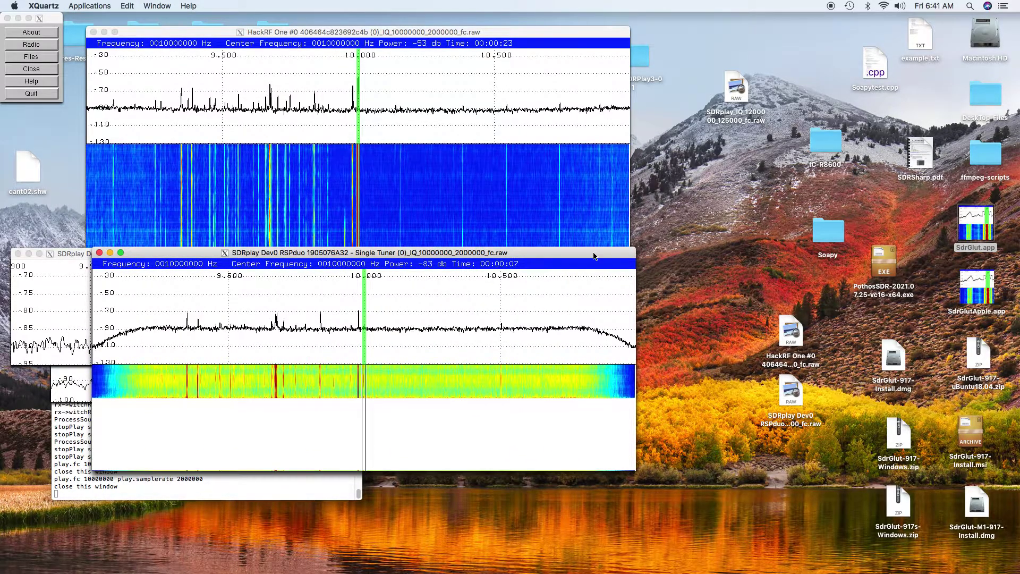
left_click_drag(593, 257, 591, 263)
left_click(589, 240)
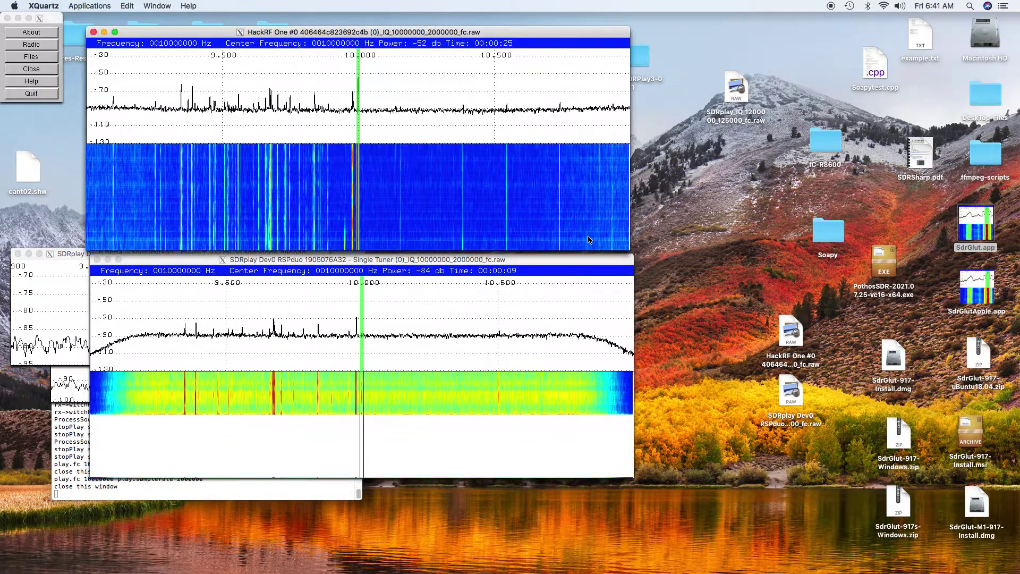
right_click(588, 240)
- Restart both recordings together via IQ Playback and tune the HackRF playback down toward 9.35 MHz
mouse_move(628, 287)
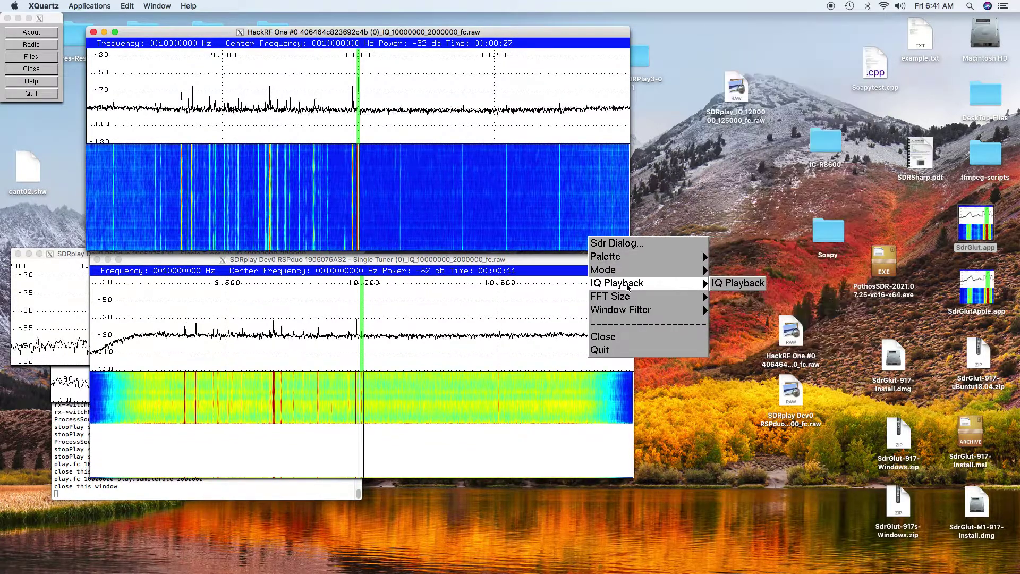
left_click(717, 282)
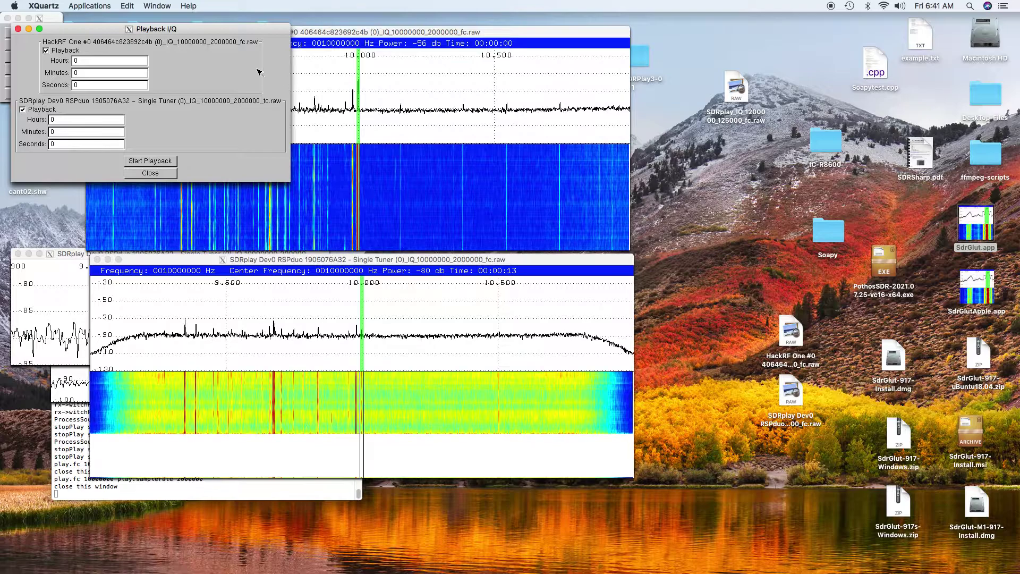
left_click_drag(159, 30, 755, 102)
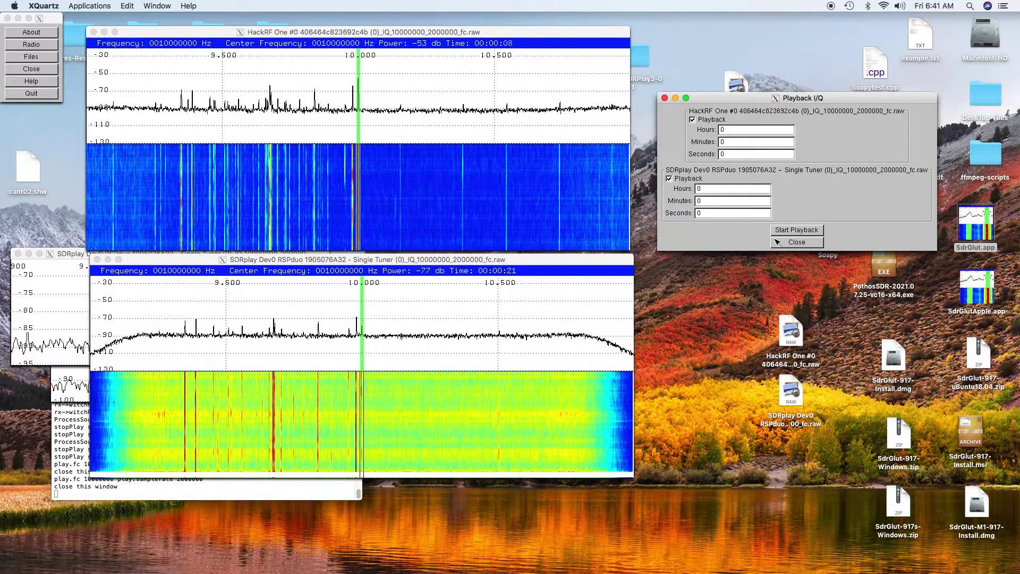
left_click(791, 231)
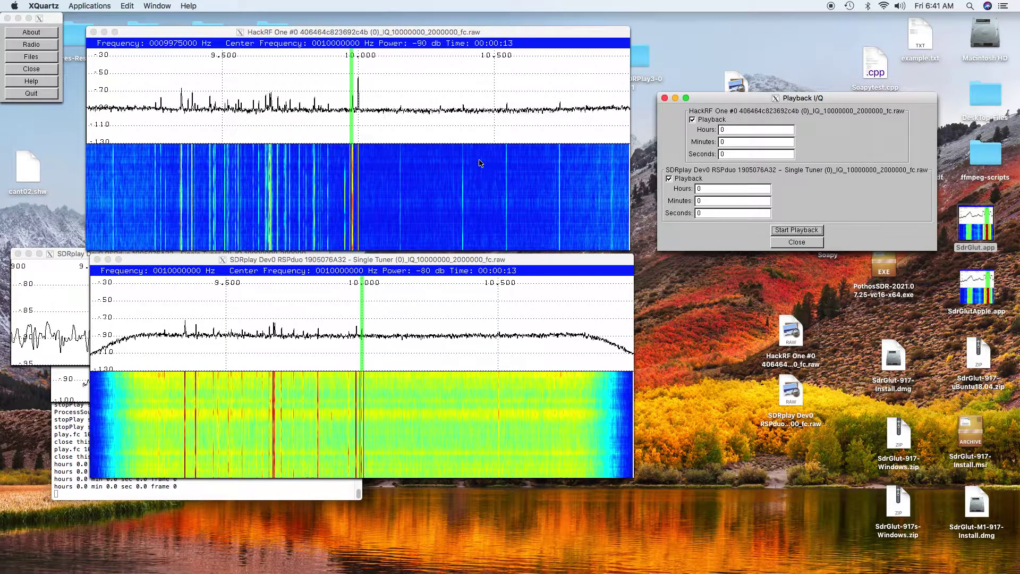
key("Left")
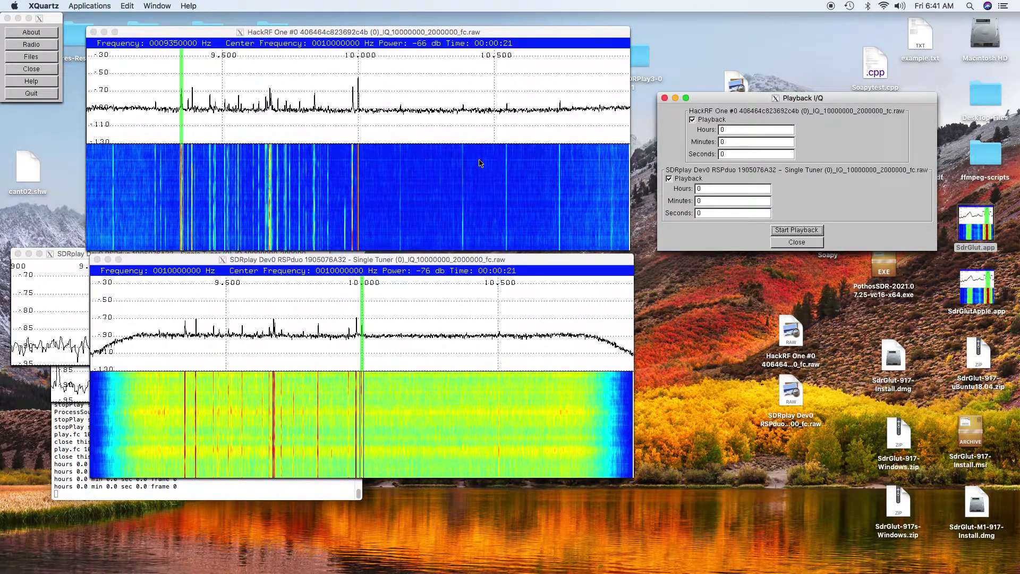
- Switch the HackRF playback demodulation to AM
right_click(479, 163)
mouse_move(551, 199)
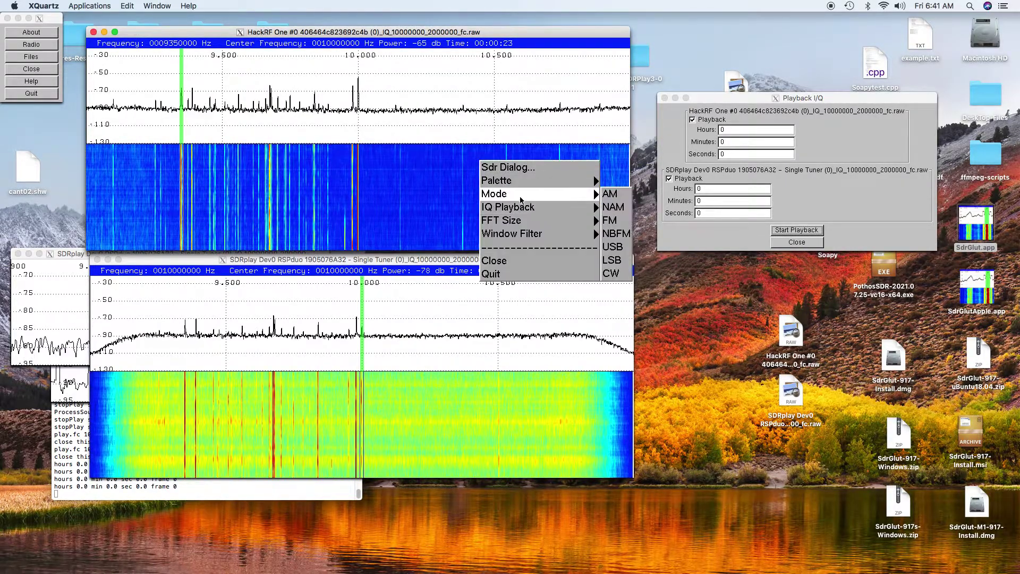
left_click(604, 194)
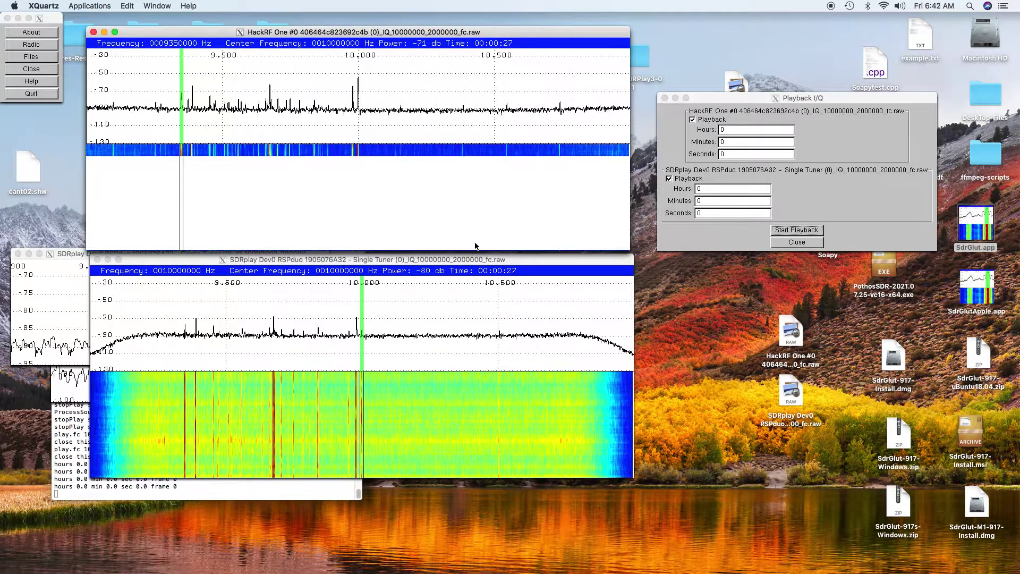
- Sweep the HackRF tuning up and down, settling at 9.39 MHz
scroll(394, 204, "up", 4)
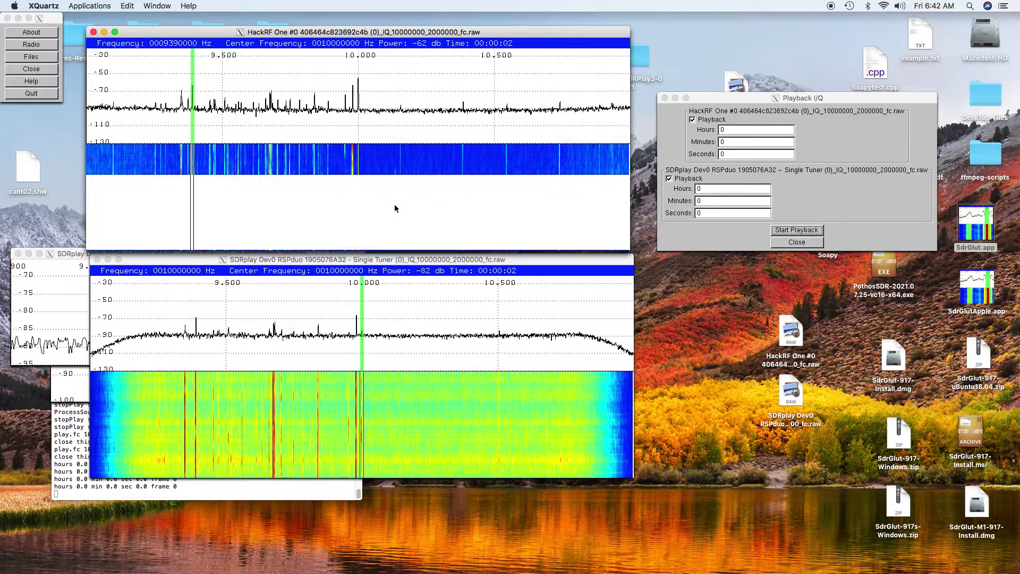
scroll(394, 208, "up", 20)
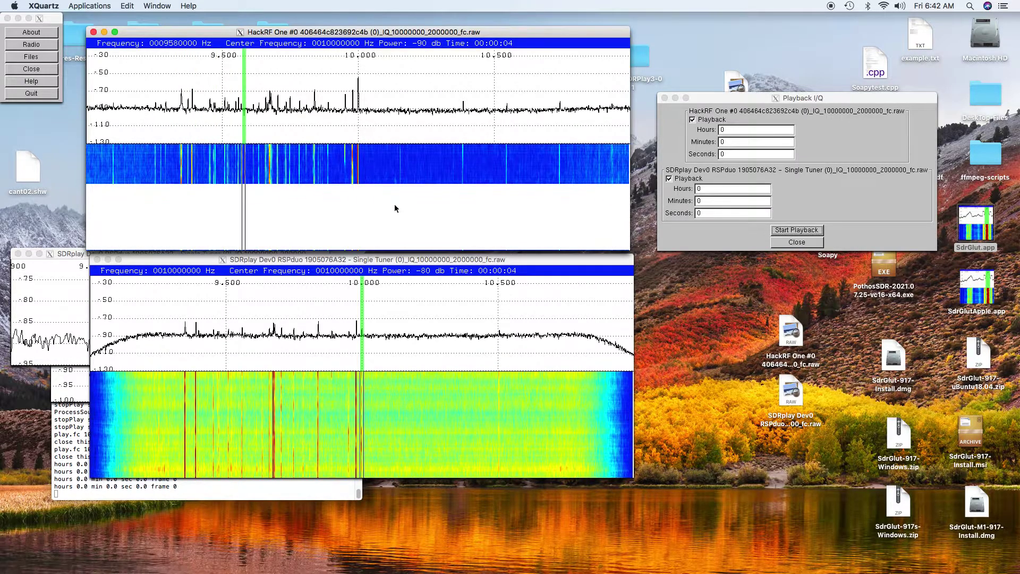
scroll(394, 207, "up", 12)
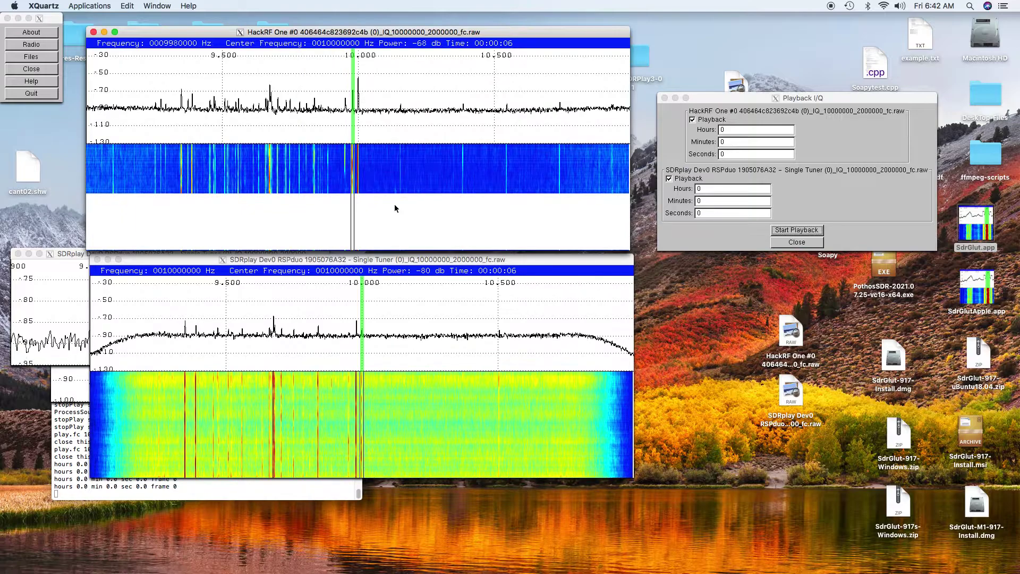
scroll(394, 208, "down", 6)
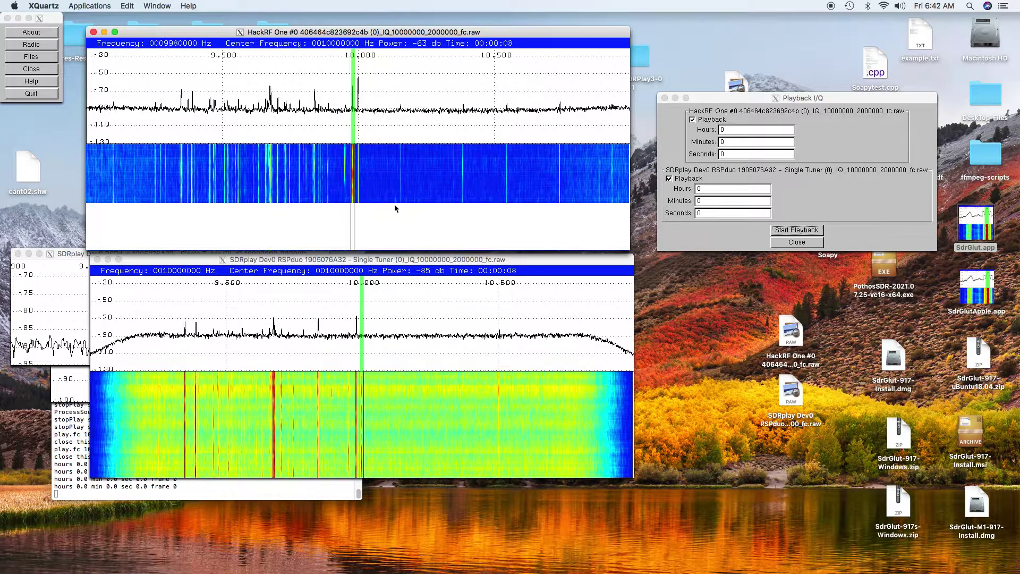
scroll(395, 207, "down", 6)
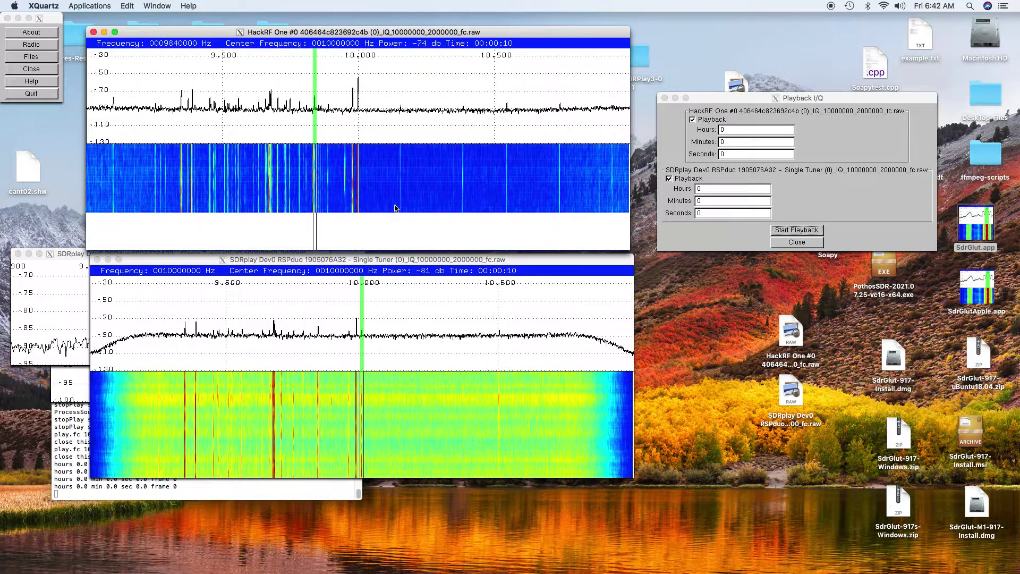
scroll(395, 208, "down", 13)
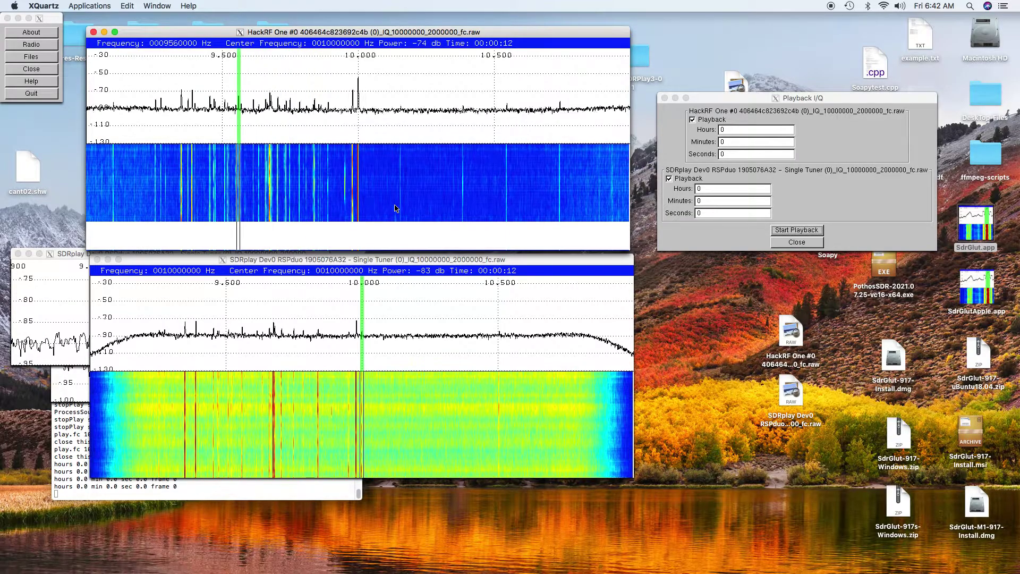
scroll(395, 207, "down", 5)
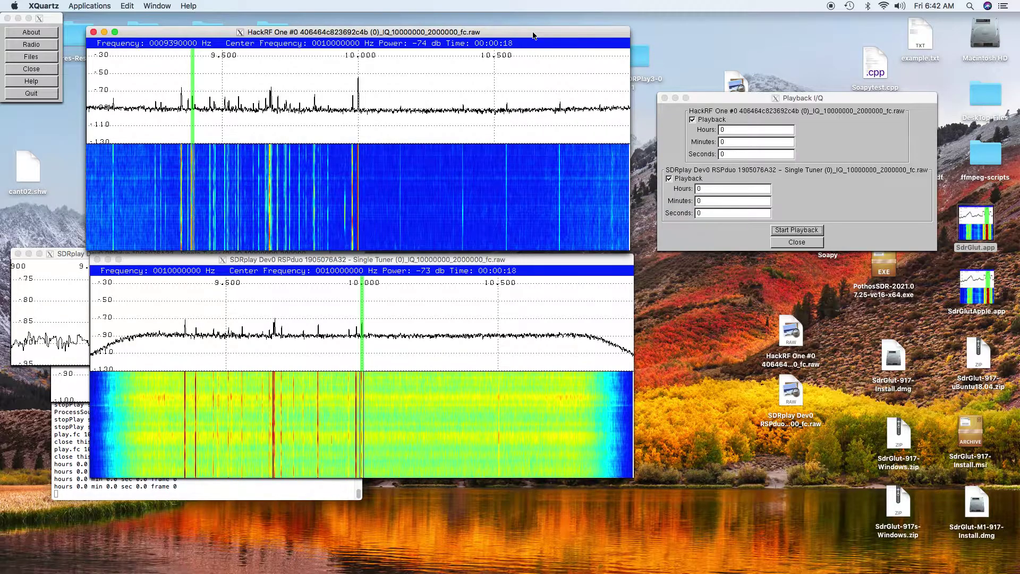
- Retune the SDRplay playback with arrow keys and scrolling until the frequency reads 9387500 Hz
left_click(471, 304)
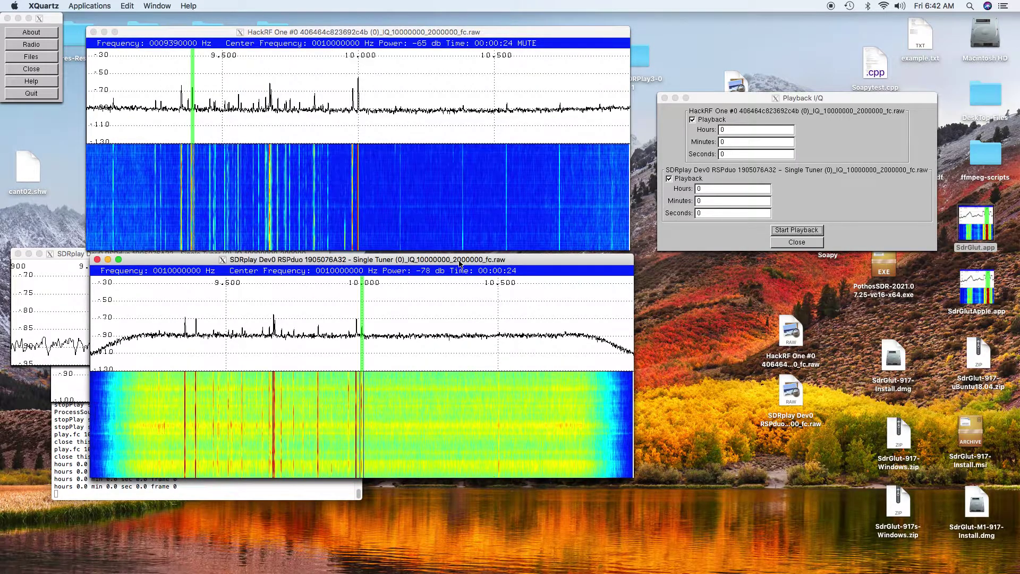
key("Left")
key("Left")
key("Left")
key("Left")
key("Left")
key("Left")
key("Left")
key("Left")
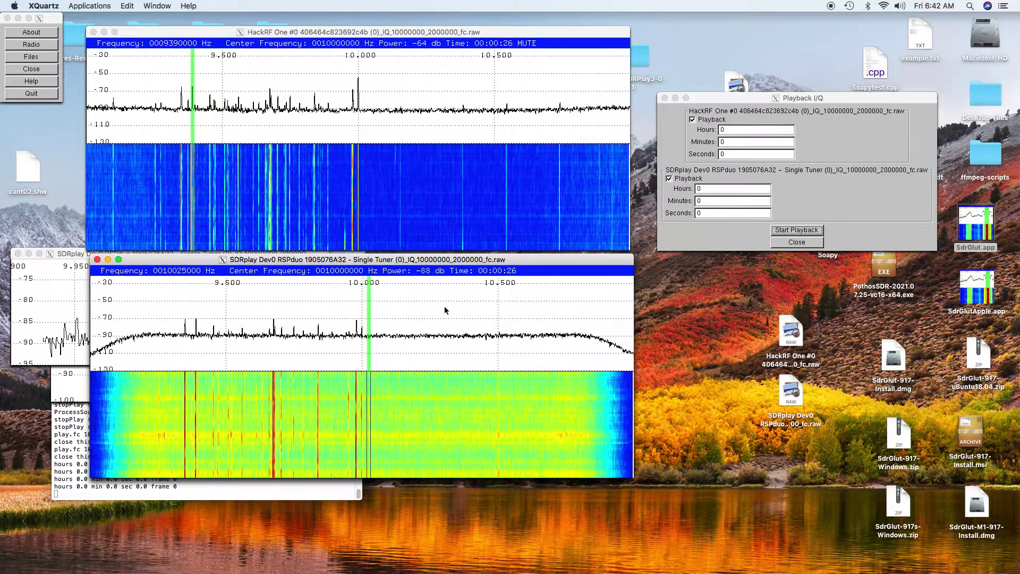
key("Left")
key("Left")
key("Left")
key("Left")
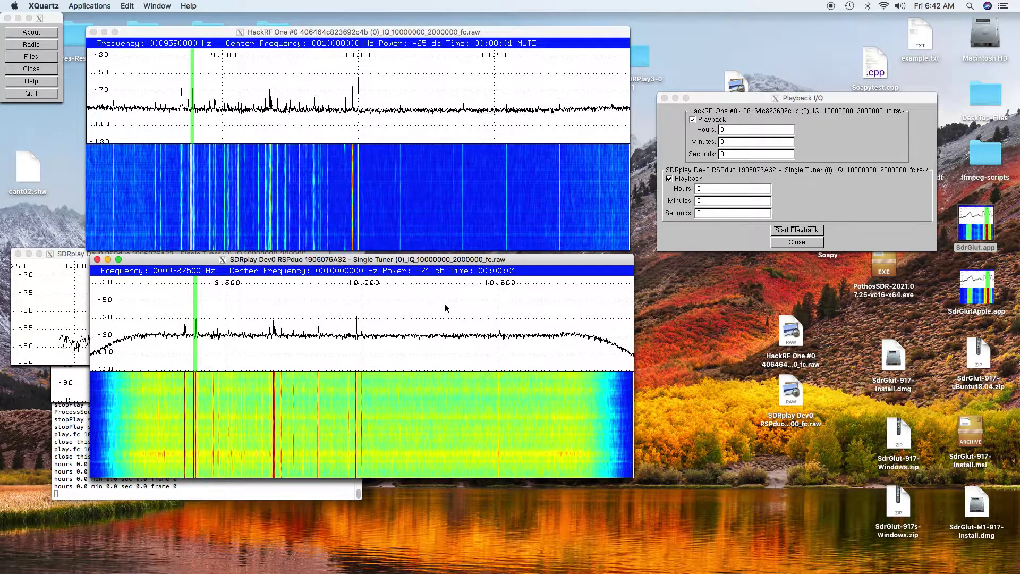
key("Right")
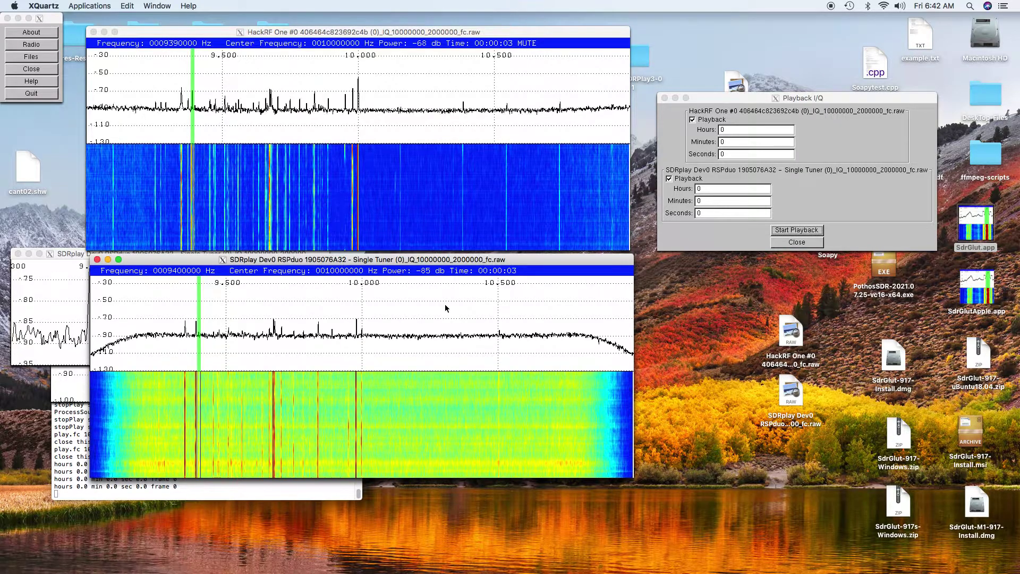
left_click(363, 285)
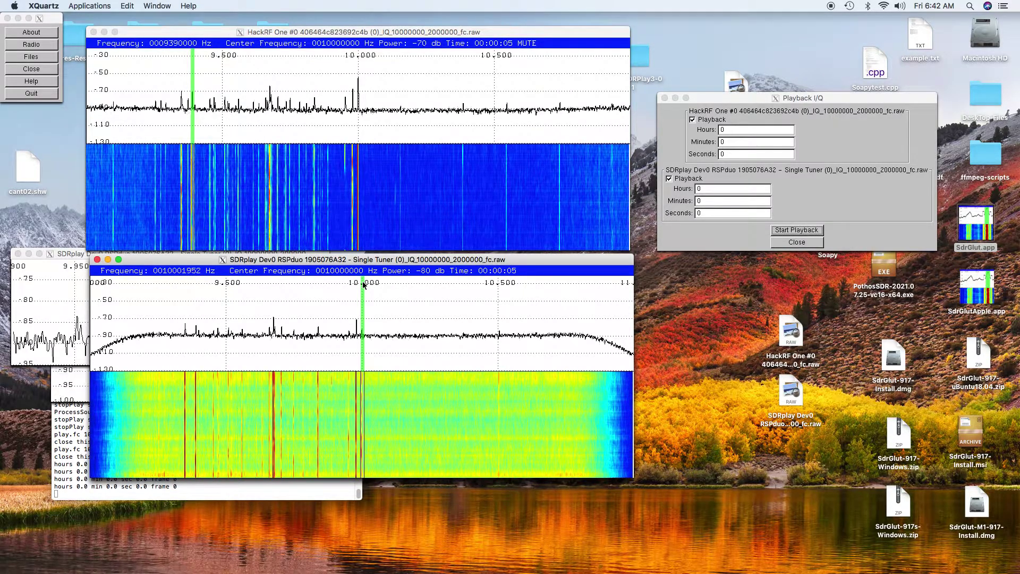
left_click(169, 272)
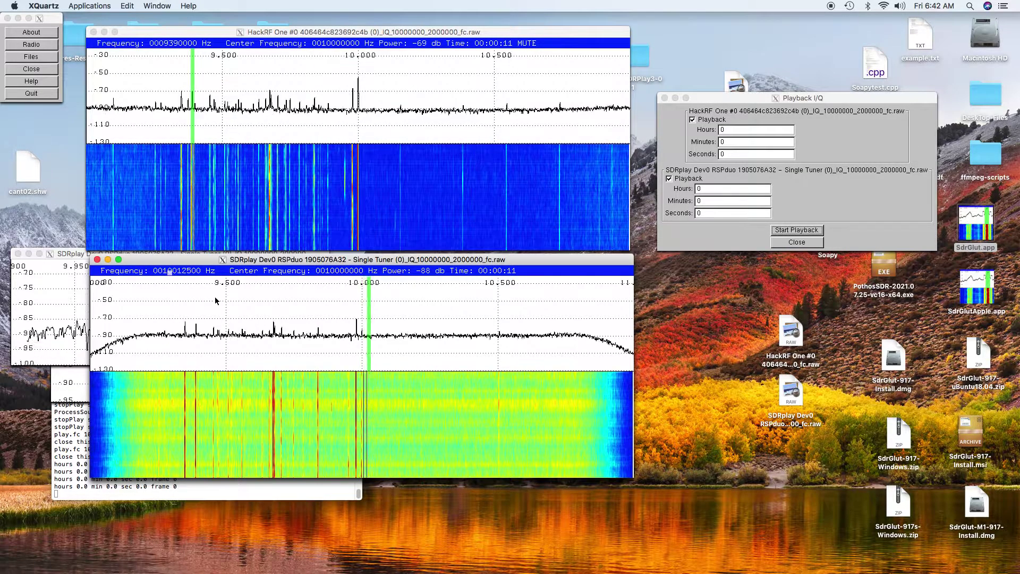
scroll(215, 297, "down", 10)
scroll(215, 299, "down", 5)
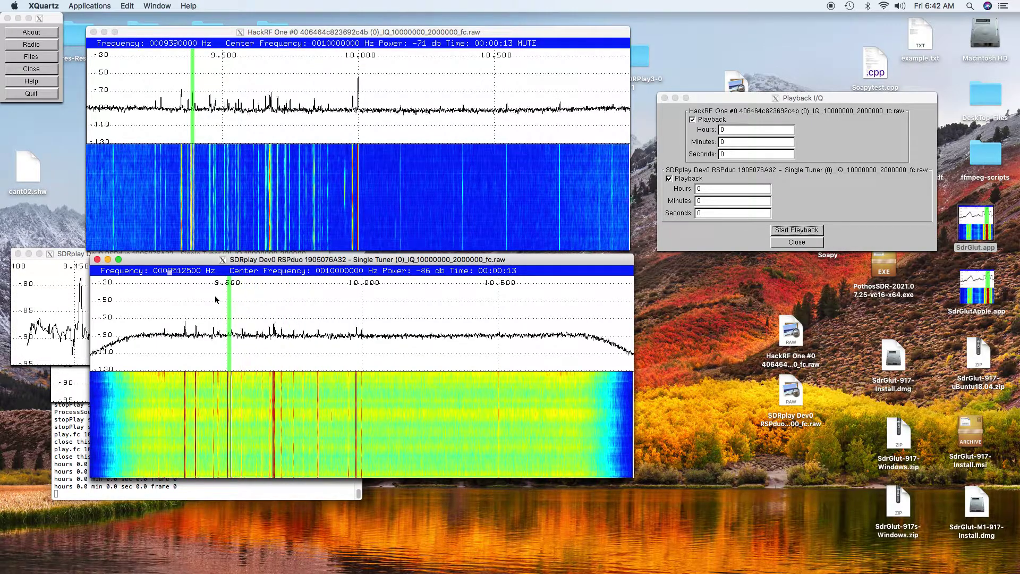
scroll(215, 300, "down", 1)
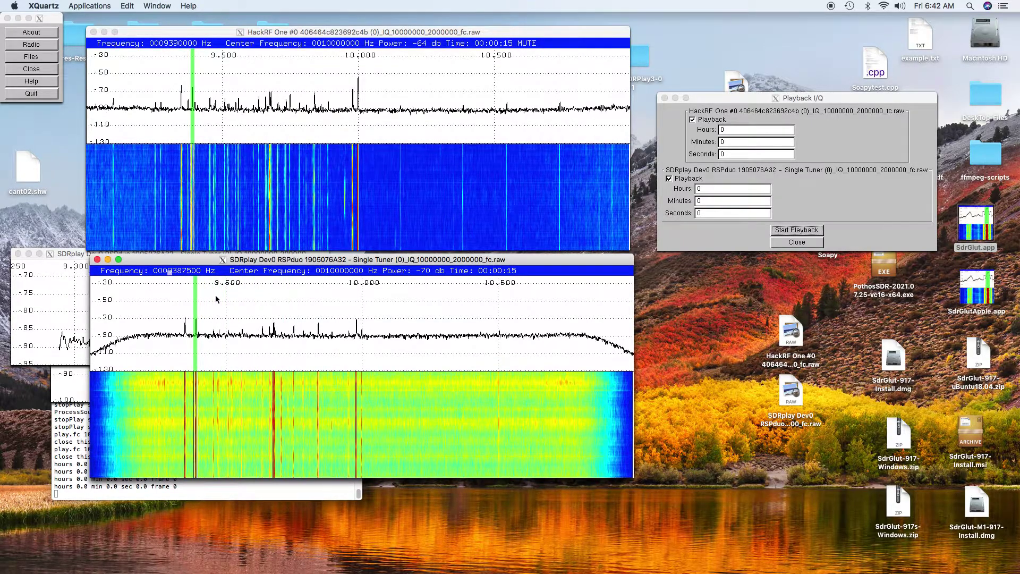
right_click(492, 370)
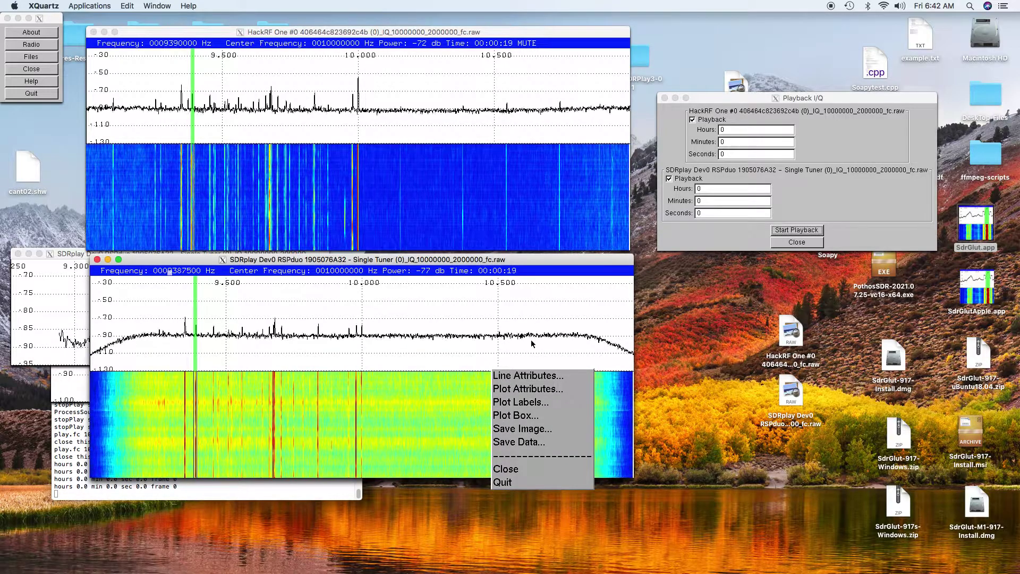
- Dismiss the plot menu and set the SDRplay playback's demodulation mode to AM
left_click(550, 335)
right_click(522, 372)
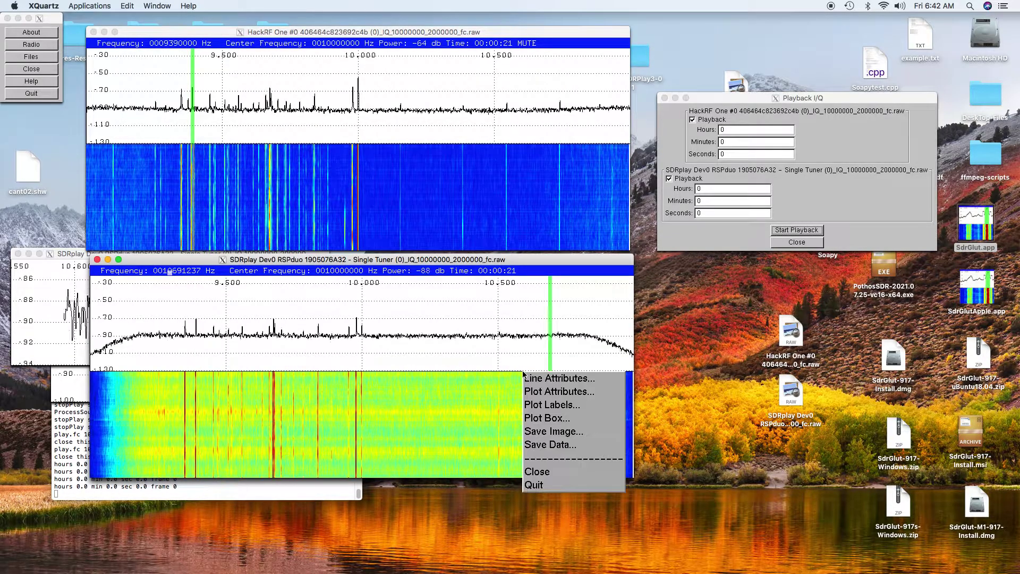
left_click(515, 407)
right_click(515, 406)
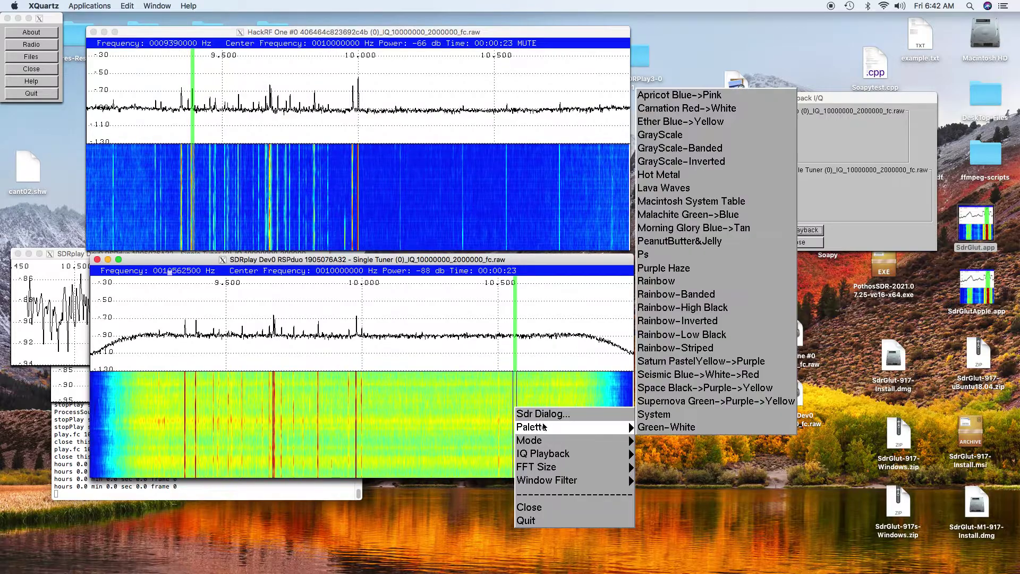
mouse_move(611, 441)
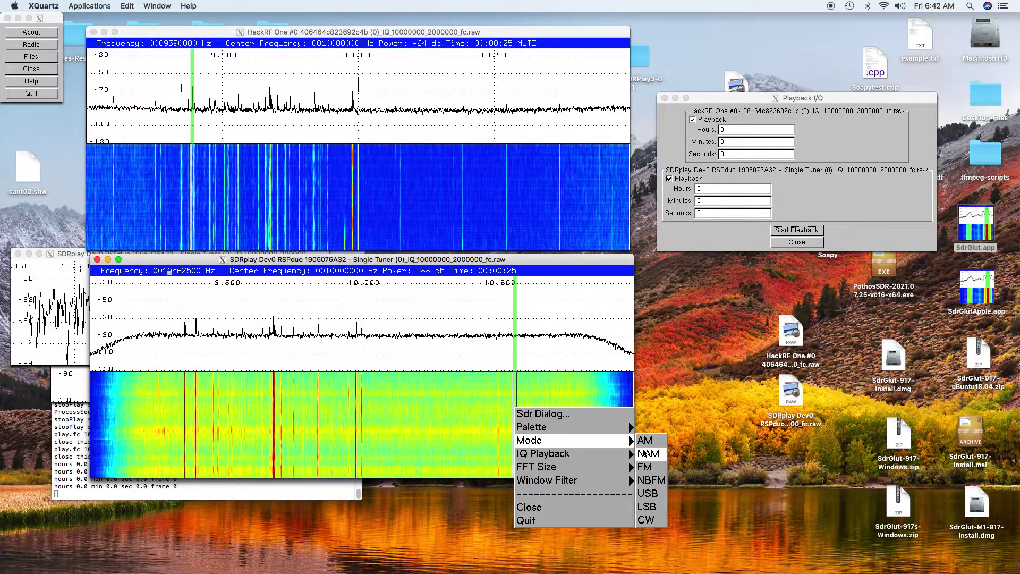
left_click(643, 448)
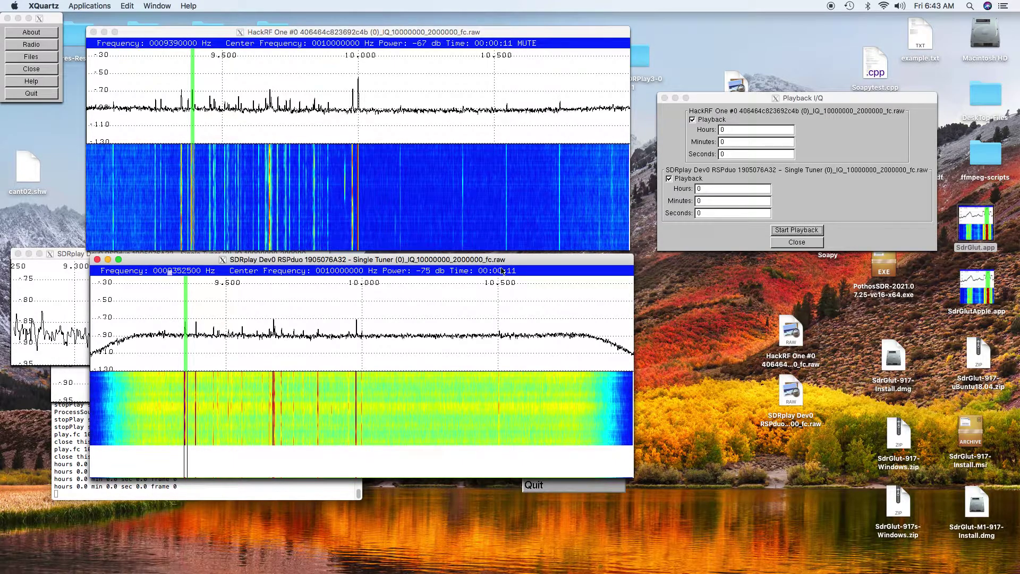
- Tune the HackRF playback to 9.35 MHz and mute it, leaving the RSPduo at 9.3525 MHz
left_click(460, 195)
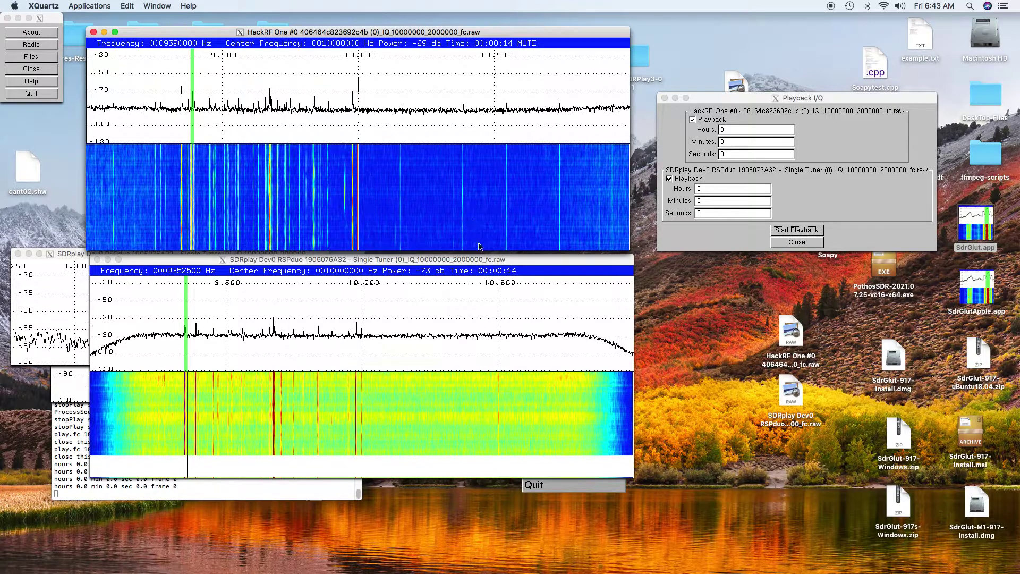
left_click(487, 260)
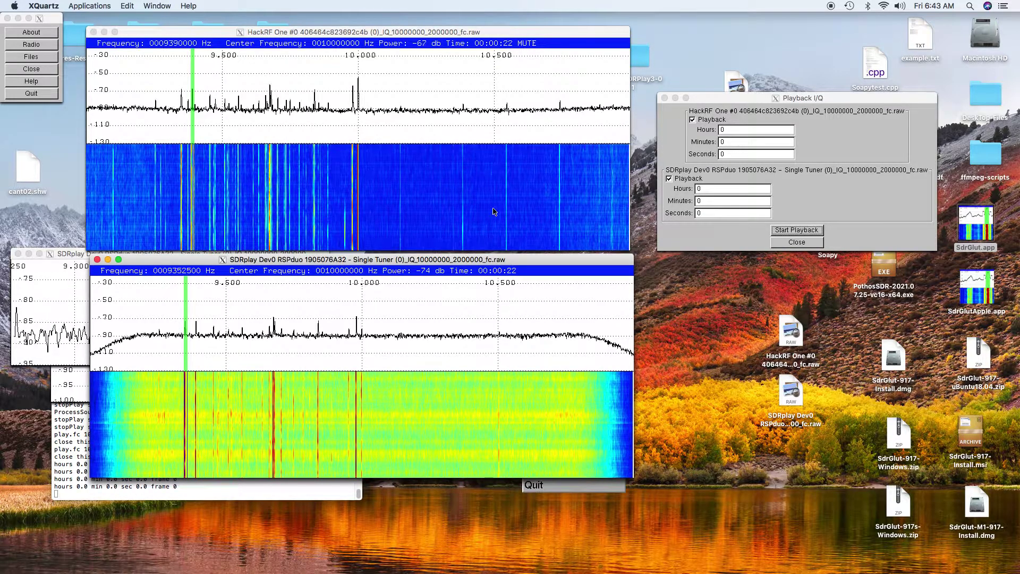
left_click(538, 36)
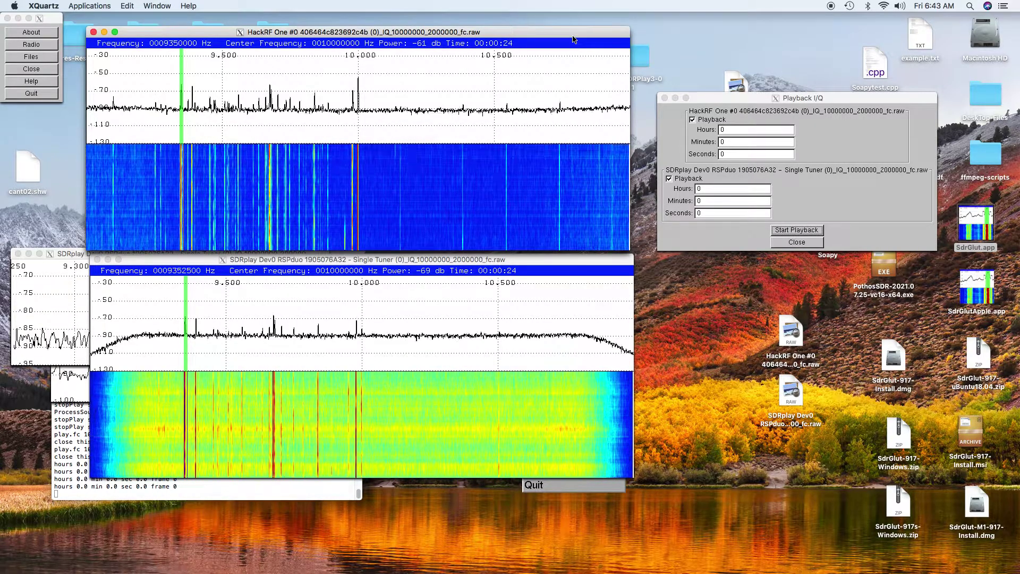
left_click(573, 39)
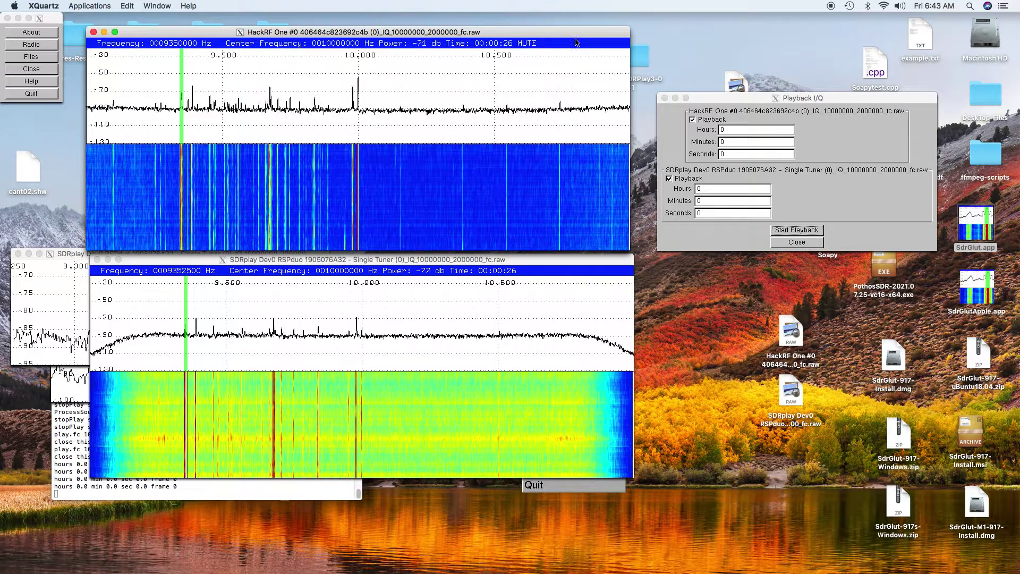
- Restart both recordings from the start via the Playback I/Q settings, leaving both playbacks muted
left_click(797, 232)
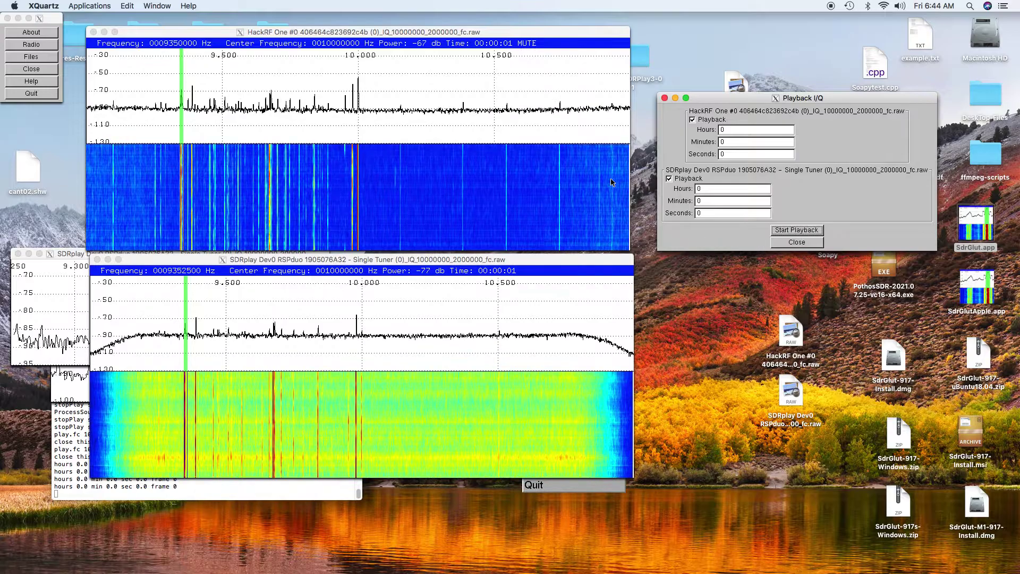
left_click(556, 255)
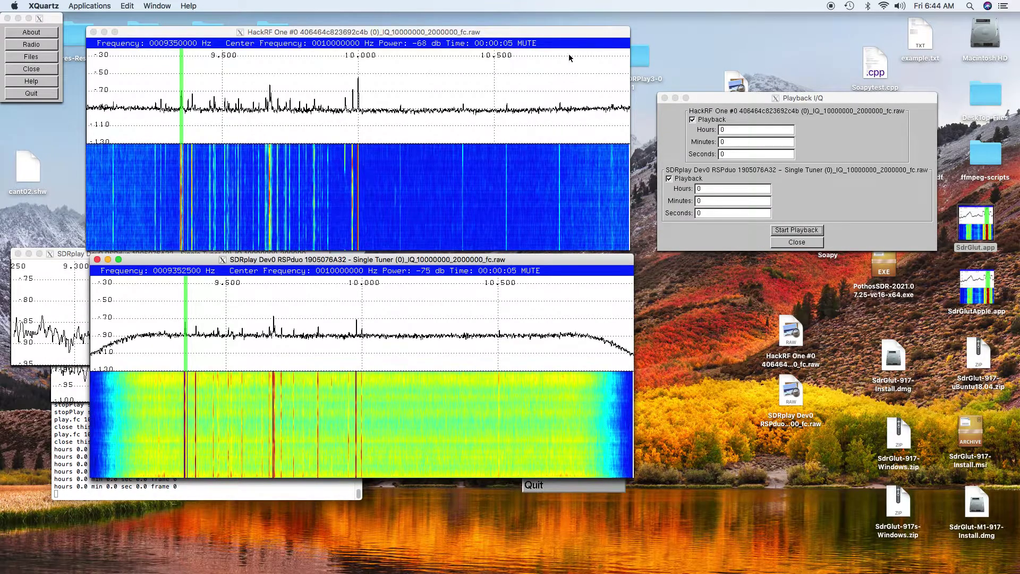
left_click(569, 37)
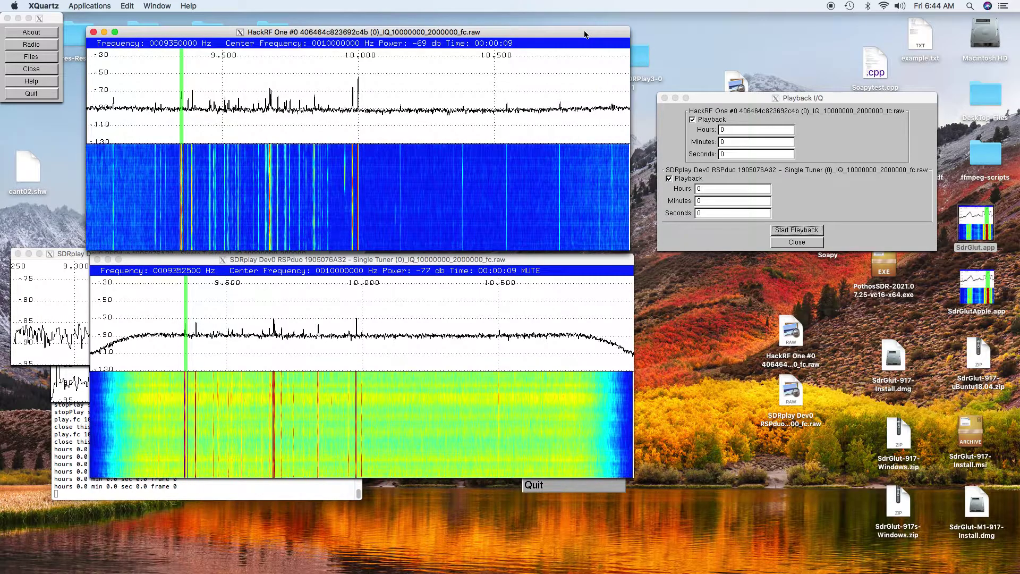
left_click(543, 260)
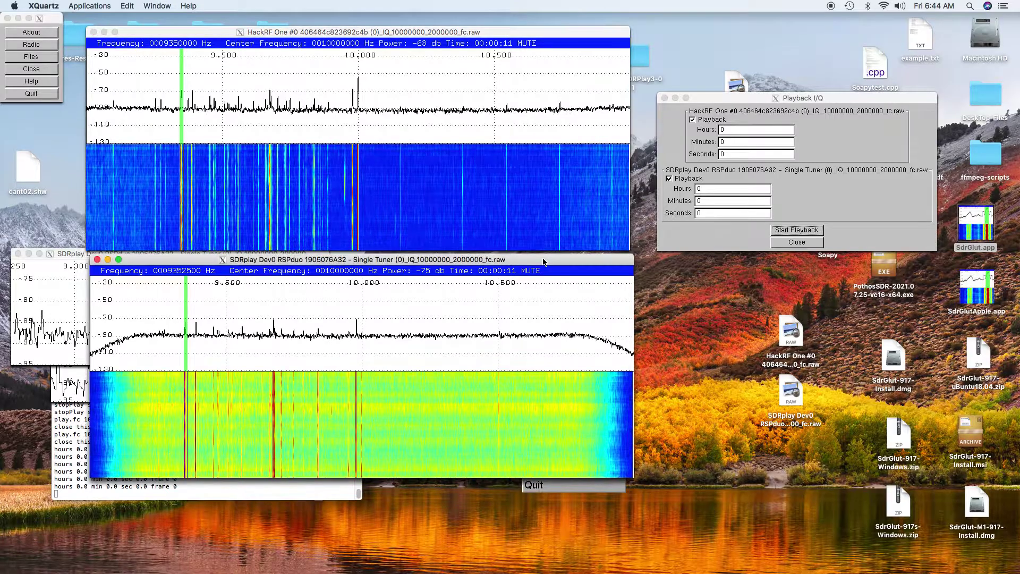